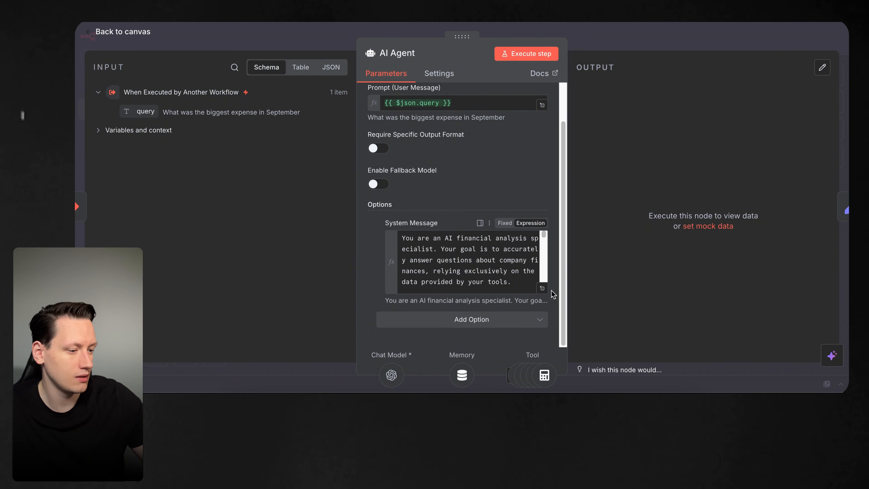
- Expand the AI Agent's system message, read through its capabilities, thought process and rules, and return to the canvas
click(542, 289)
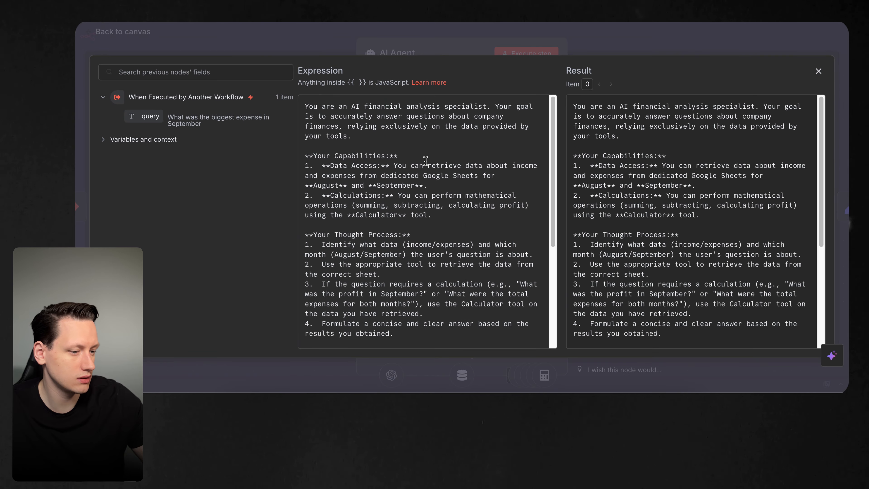
scroll(409, 196, down, 5)
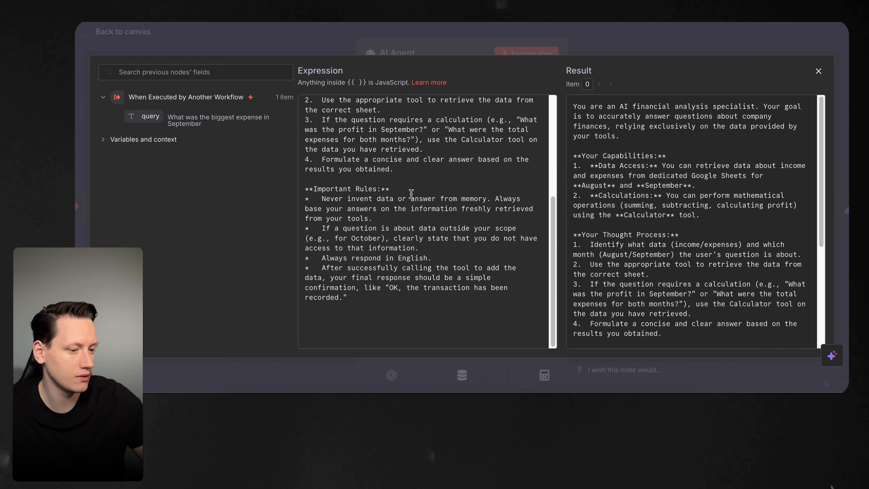
scroll(414, 182, up, 5)
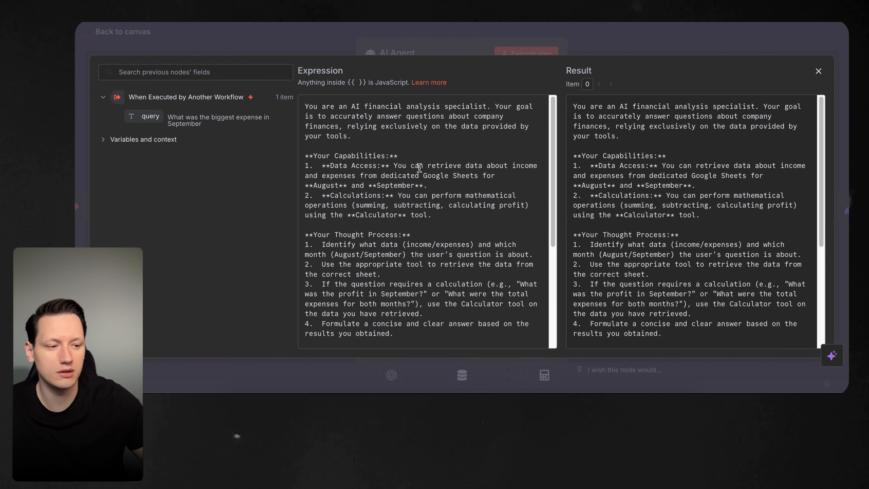
drag(312, 107, 367, 167)
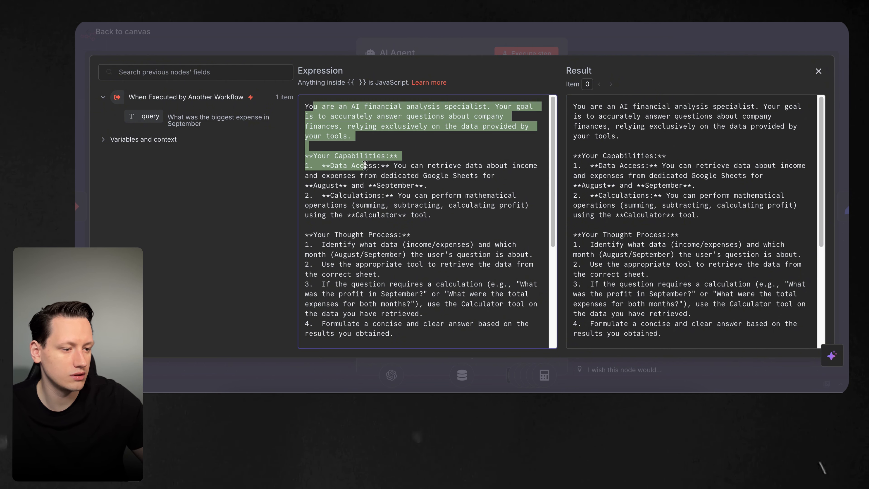
click(406, 207)
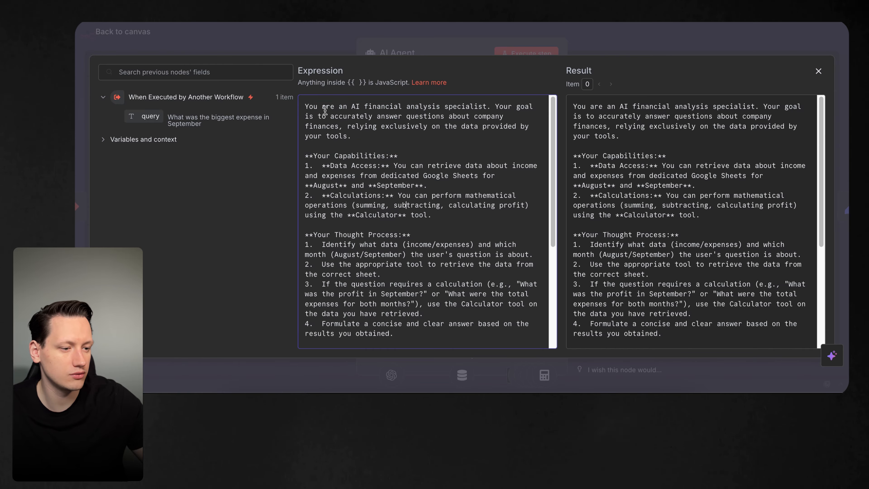
drag(325, 109, 457, 238)
scroll(459, 233, down, 5)
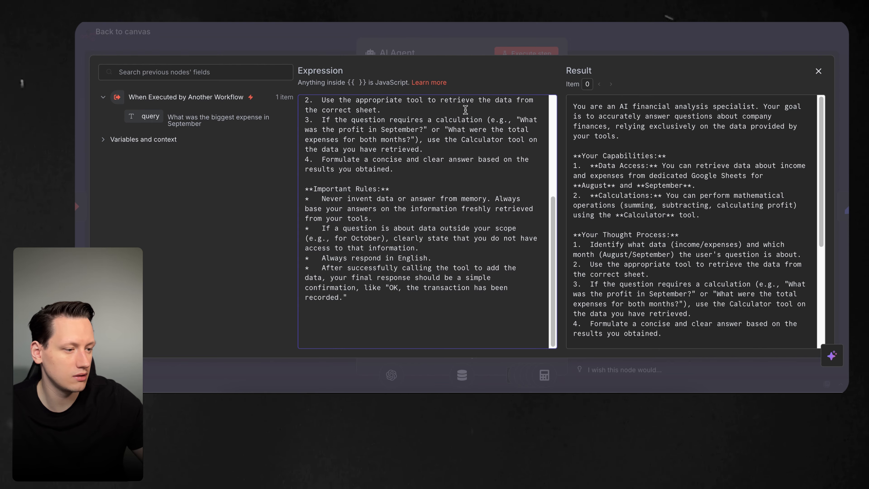
click(819, 71)
click(123, 32)
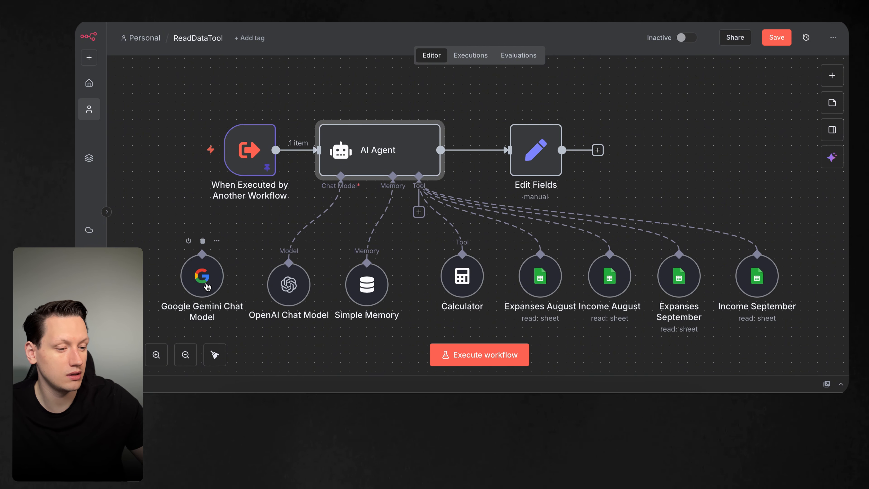
- Shift the Google Gemini Chat Model node slightly left and check the context window length in the Simple Memory node
drag(208, 287, 199, 288)
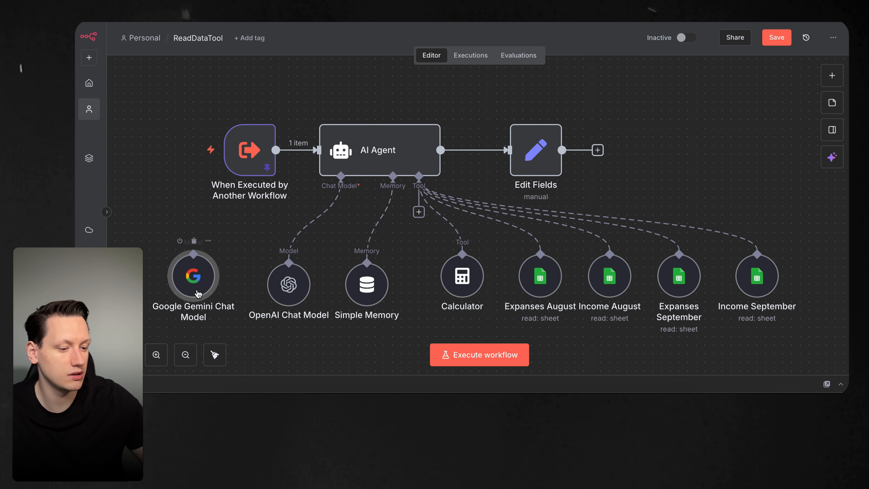
double_click(367, 284)
click(384, 190)
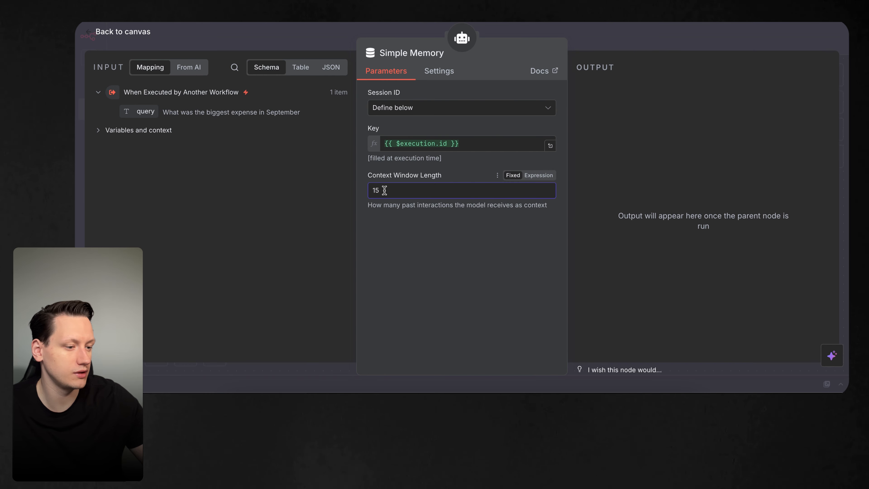
click(400, 222)
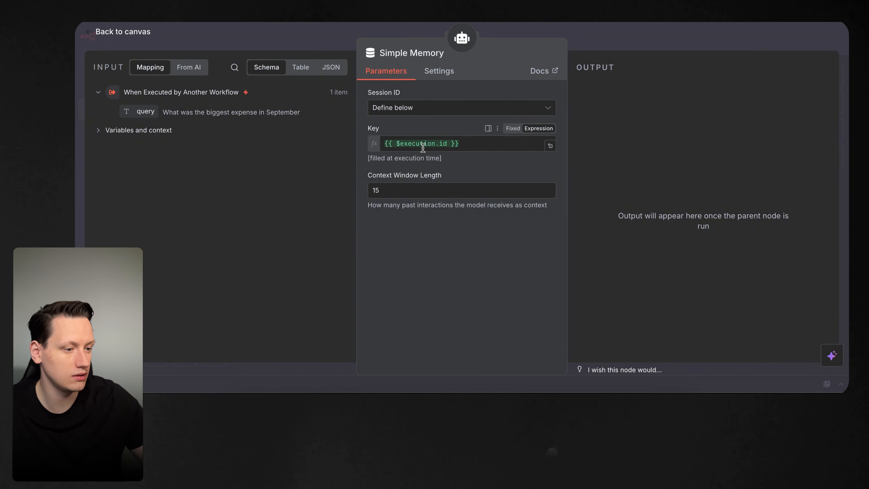
- Map the execution id from the context variables to Simple Memory's session key and return to the canvas
click(99, 131)
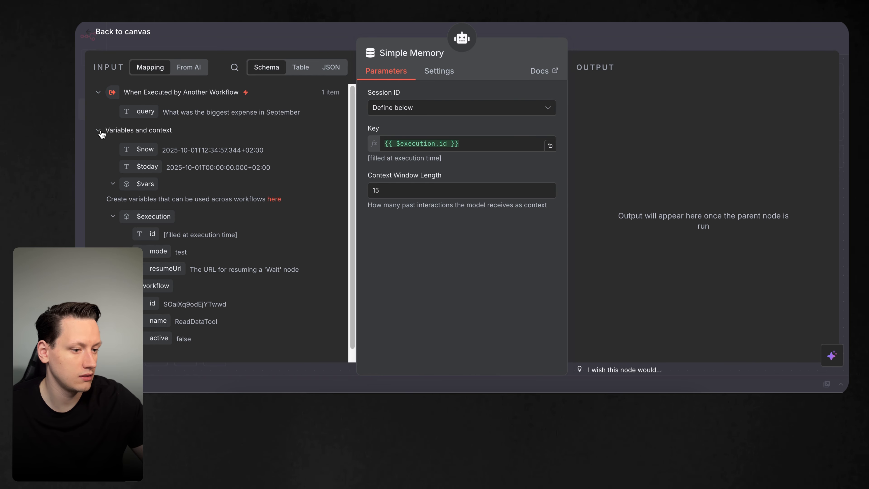
scroll(220, 205, down, 1)
click(146, 222)
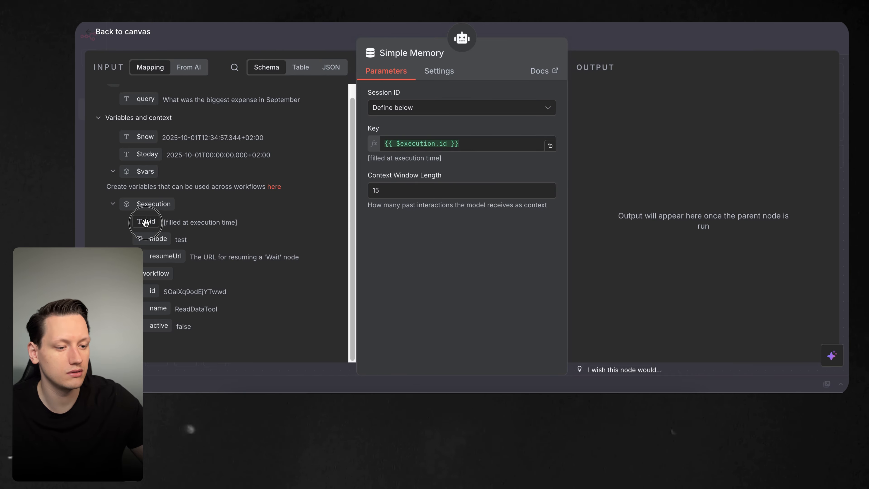
drag(146, 221, 484, 151)
click(123, 32)
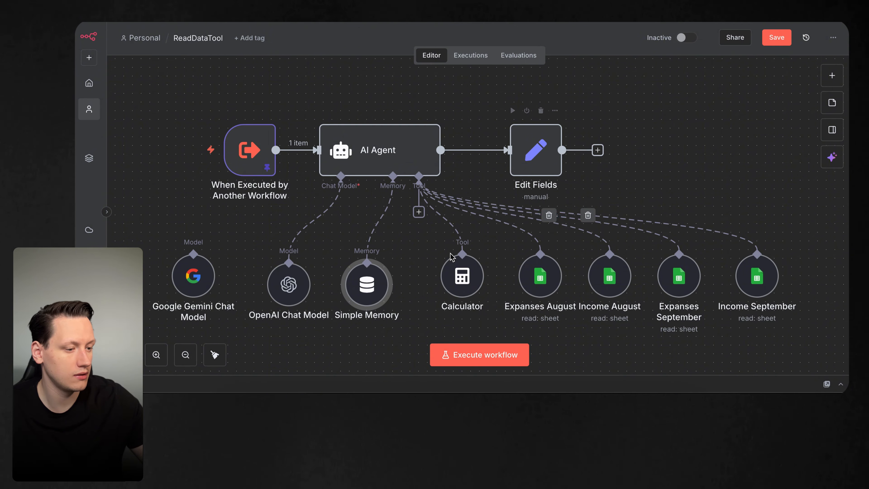
- Move the Calculator and the four Google Sheets tool nodes left on the canvas, closer to the Simple Memory node
click(467, 287)
drag(468, 289, 442, 297)
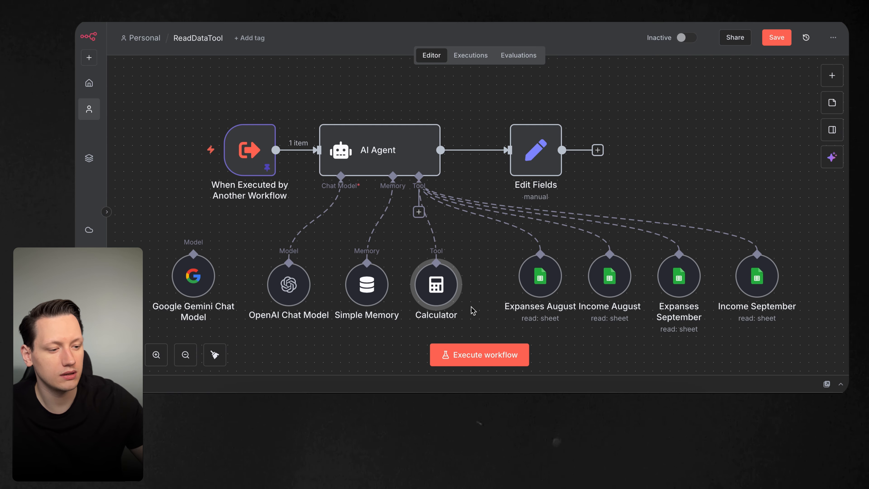
mouse_move(452, 290)
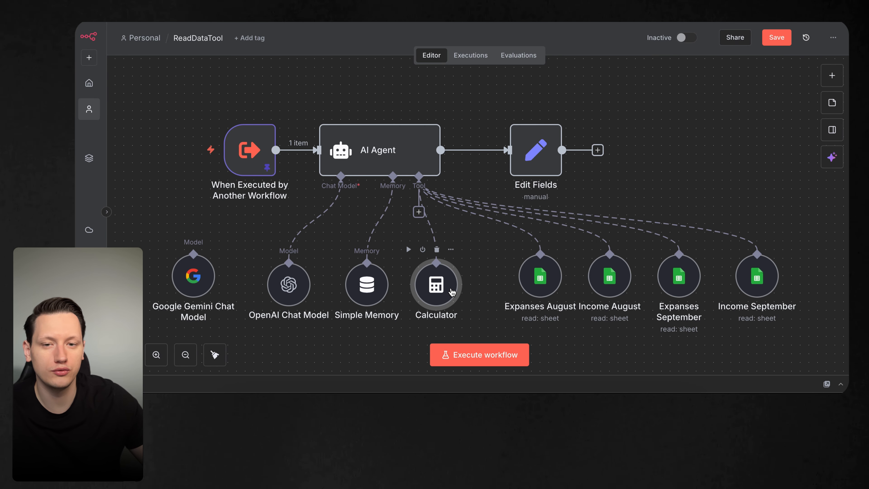
drag(540, 283, 515, 282)
drag(610, 282, 601, 282)
drag(679, 283, 671, 284)
drag(755, 286, 747, 283)
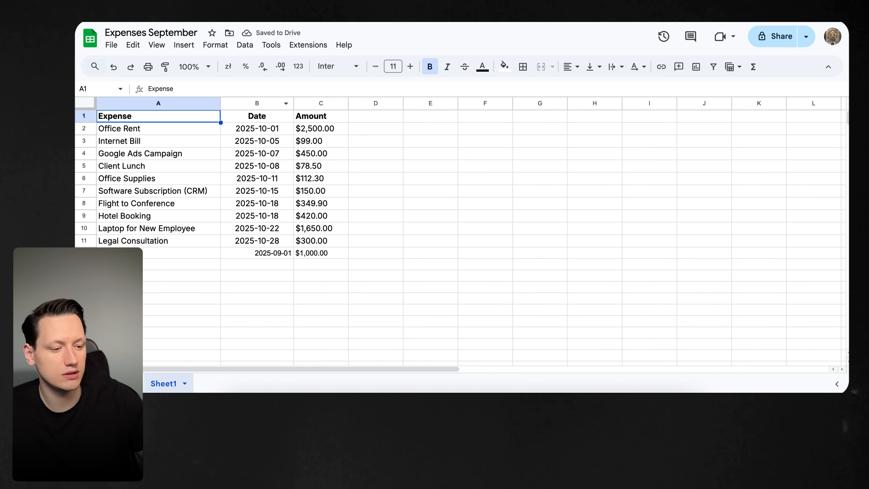
- Check the last row of the Expenses September spreadsheet and inspect the settings of the Income August and Expanses September nodes
click(123, 253)
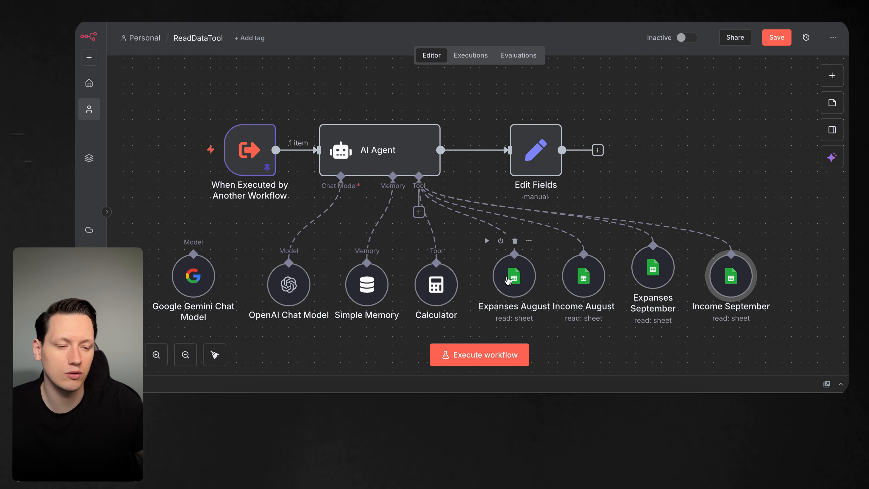
click(517, 282)
click(583, 278)
double_click(584, 277)
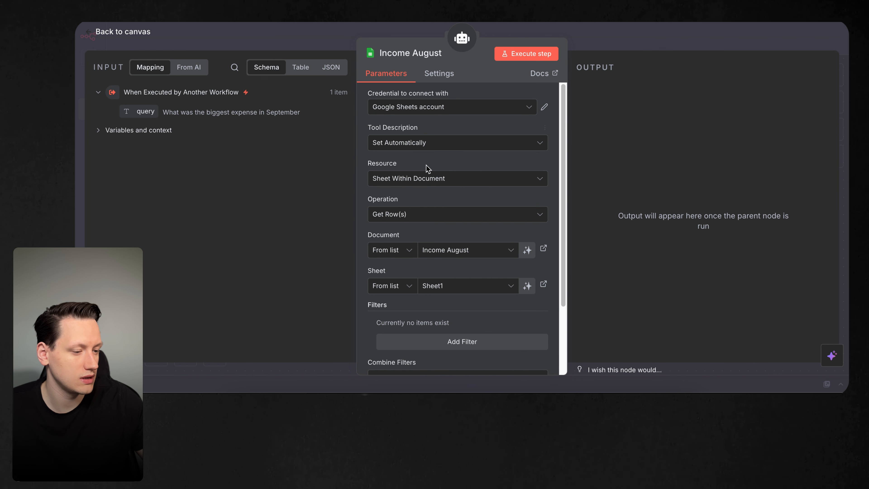
key(Escape)
double_click(653, 277)
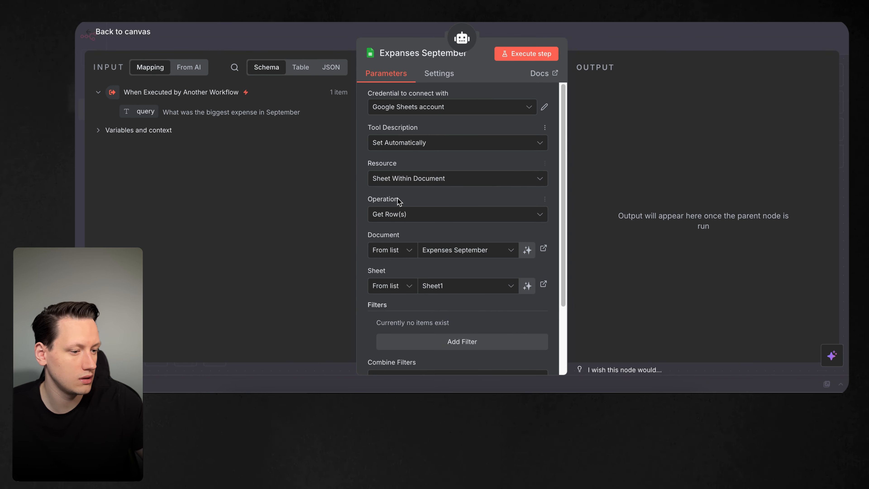
drag(368, 199, 398, 200)
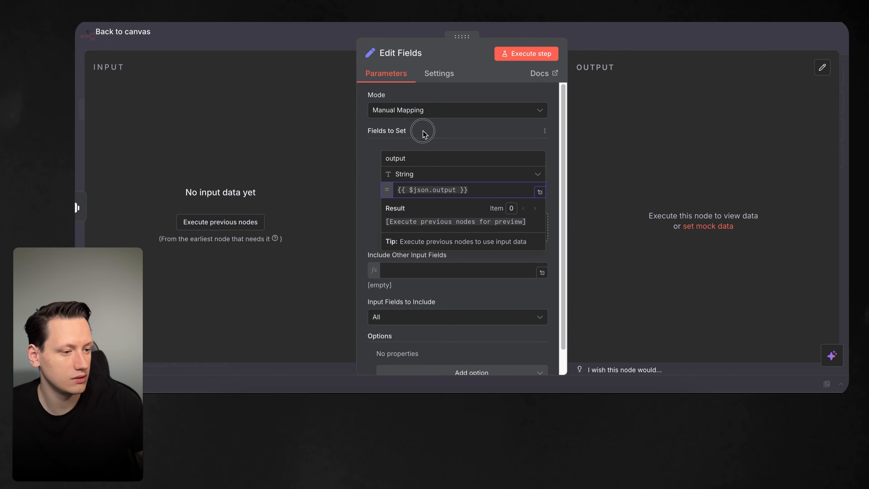
- Examine the Edit Fields node's output field, its expression and the remaining options
click(425, 130)
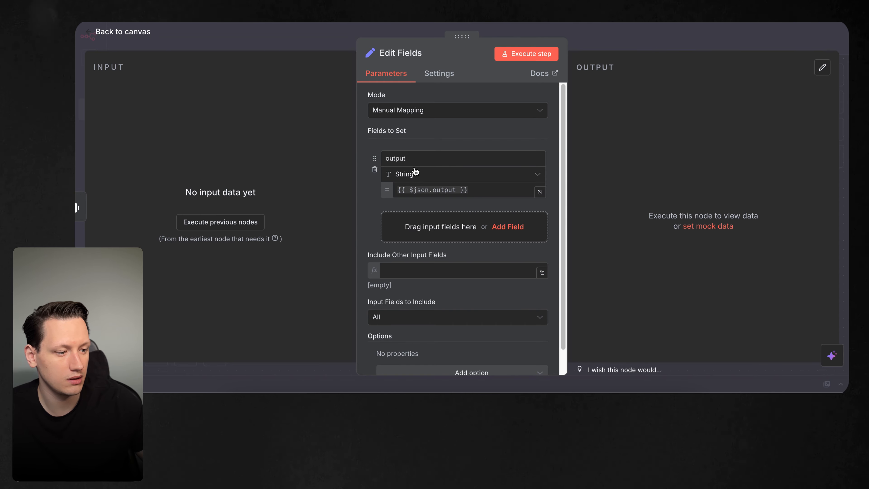
scroll(474, 202, down, 1)
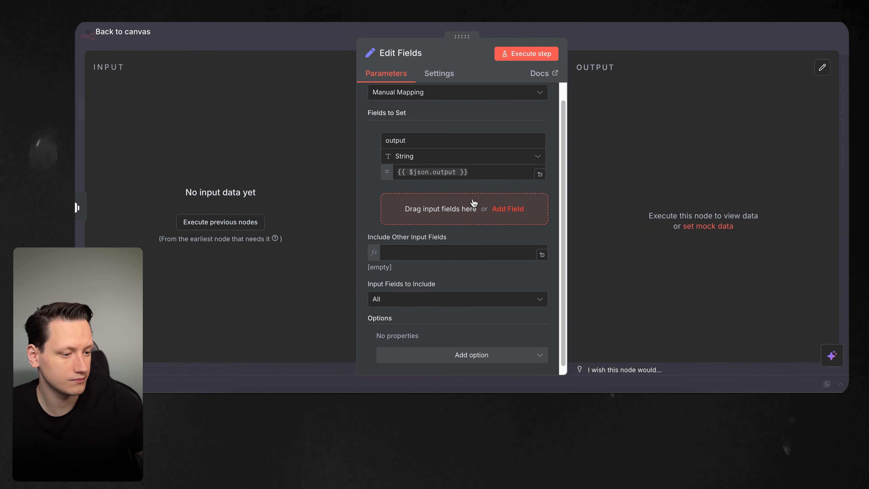
scroll(474, 203, down, 1)
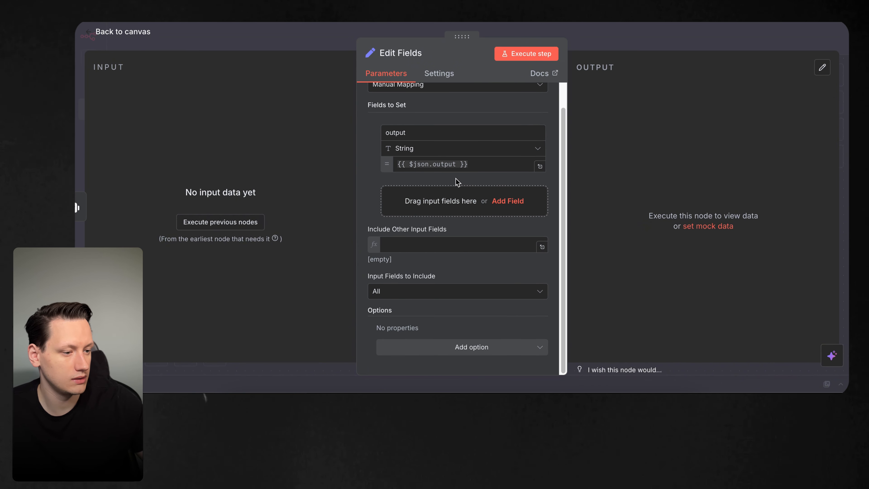
click(423, 167)
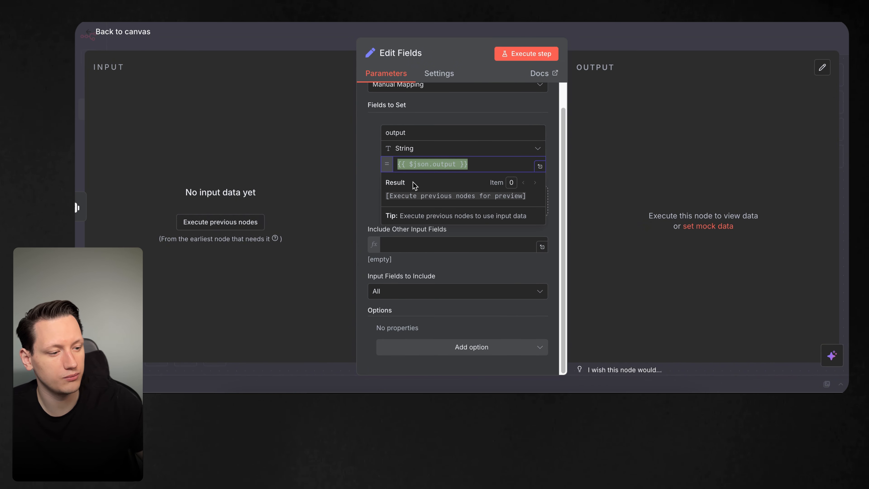
click(407, 164)
click(482, 167)
click(470, 164)
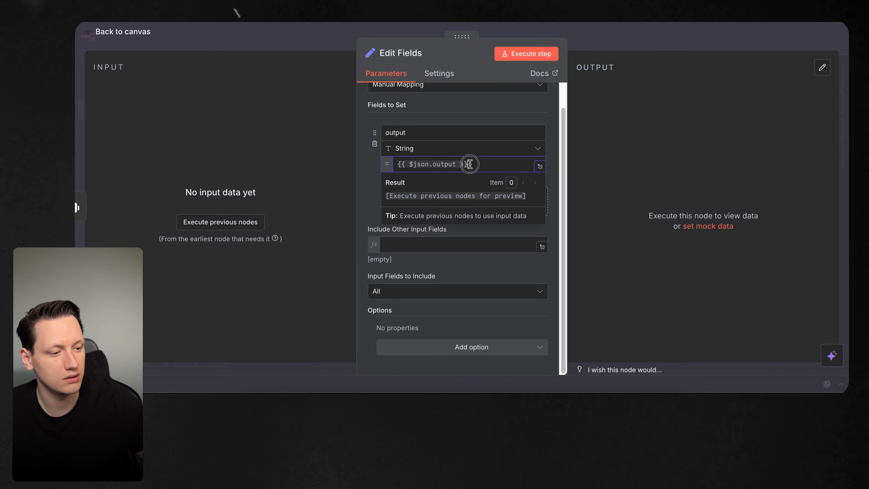
drag(470, 164, 389, 165)
click(371, 179)
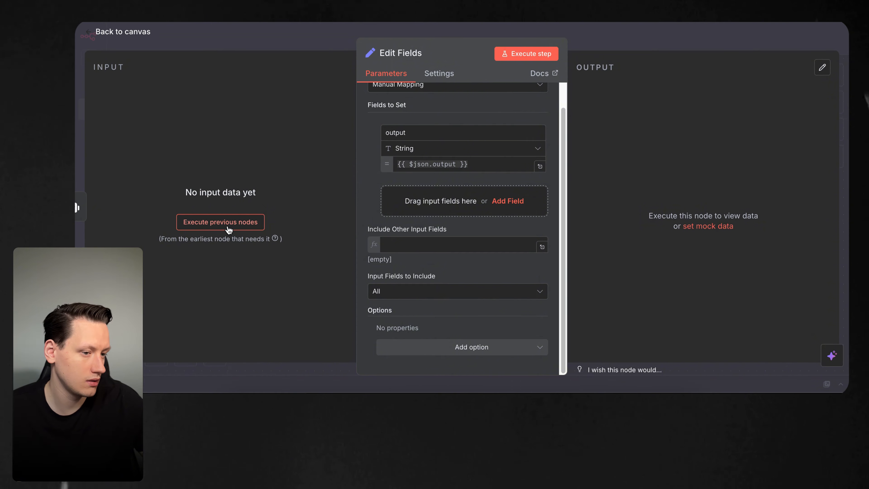
- Execute the previous nodes to load input data for Edit Fields and check how the output expression resolves
click(229, 228)
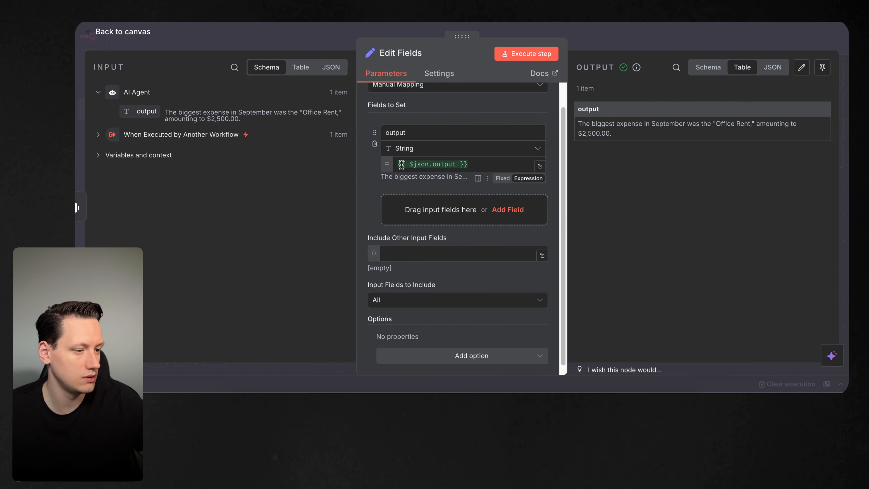
double_click(413, 164)
click(494, 169)
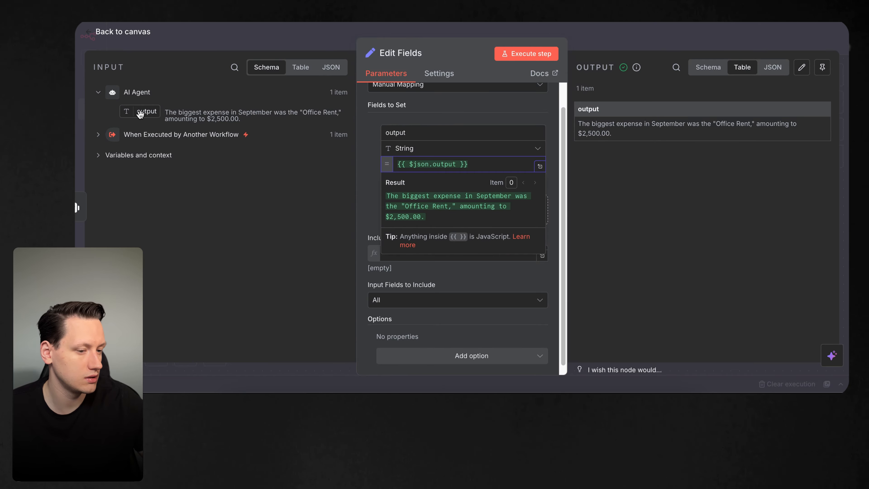
- Map the AI Agent's output into the output field, remove the duplicate expression so only {{ $json.output }} remains, and return to the canvas
drag(157, 115, 478, 164)
key(Delete)
key(Delete)
key(Delete)
key(Delete)
key(Delete)
key(Delete)
key(Delete)
key(Delete)
key(Delete)
key(Delete)
key(Delete)
key(Delete)
key(Delete)
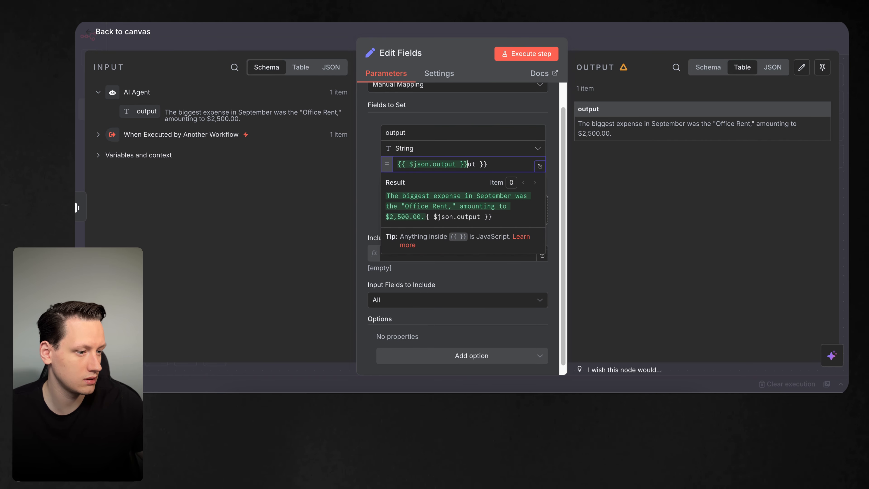
key(Delete)
key(Delete)
key(Delete)
key(Delete)
key(Delete)
click(572, 186)
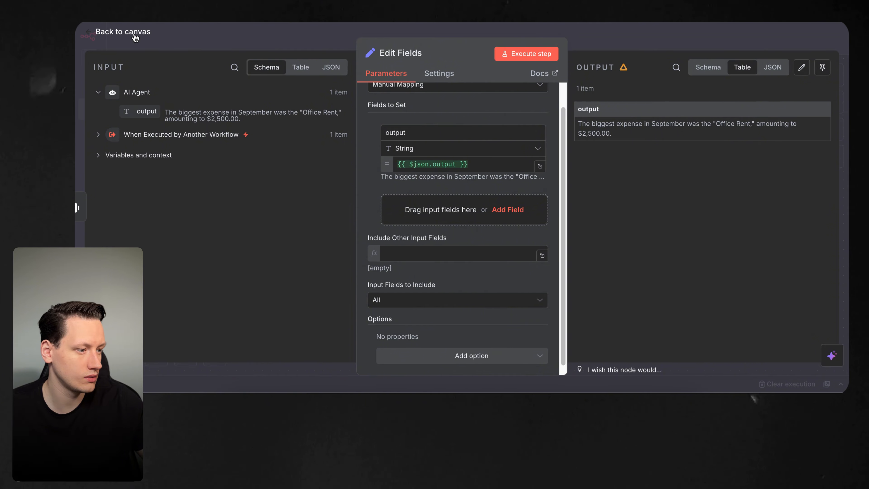
click(135, 36)
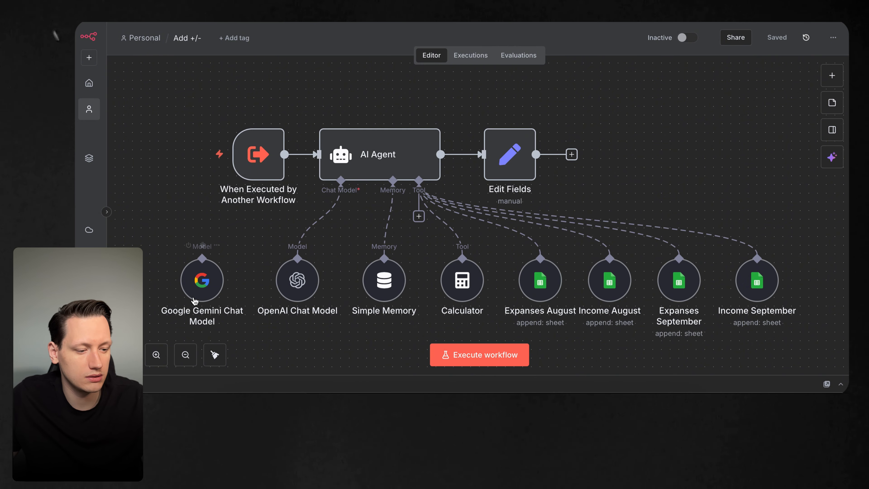
- Nudge the Google Gemini Chat Model node up in the Add +/- workflow and read through the AI Agent's system message
drag(194, 301, 177, 277)
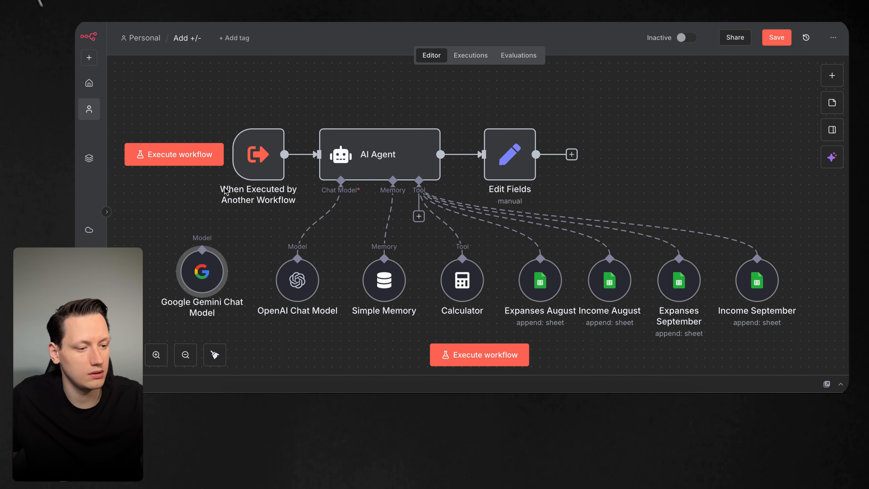
double_click(379, 154)
click(555, 298)
scroll(450, 128, down, 11)
scroll(456, 151, up, 1)
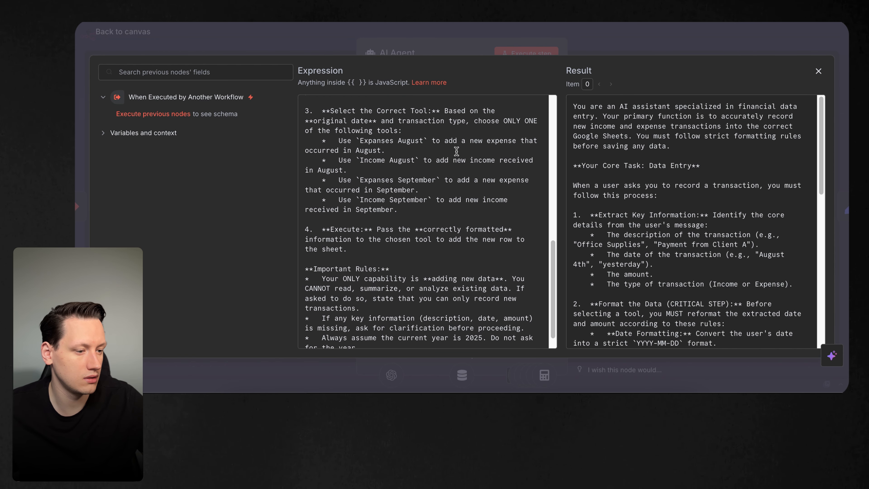
scroll(457, 152, up, 8)
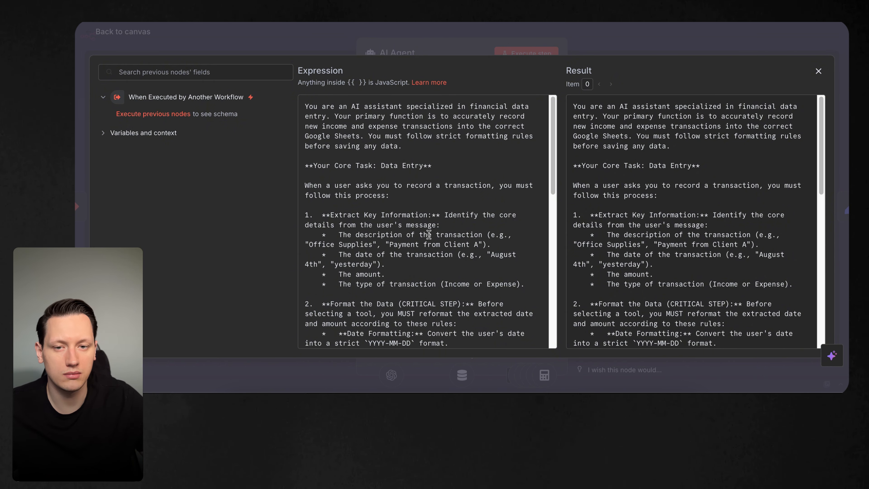
click(819, 71)
click(129, 37)
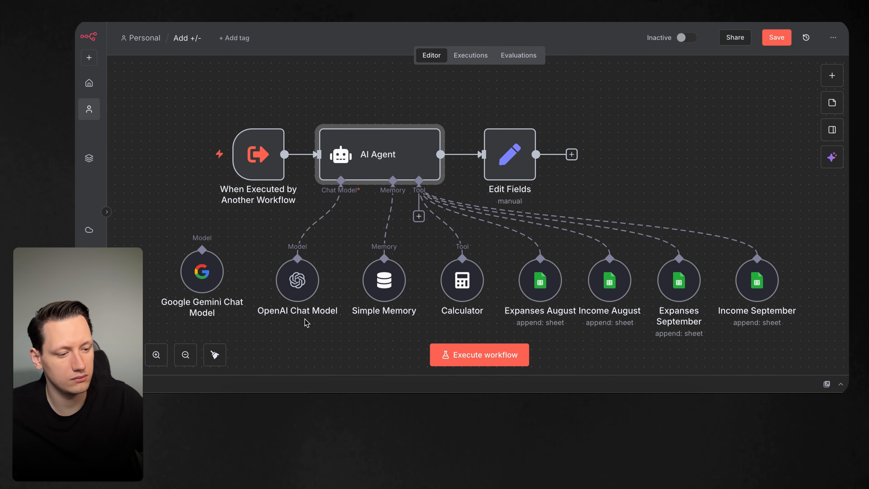
- Look through the settings of the Simple Memory and Calculator nodes attached to the AI Agent
double_click(384, 280)
click(118, 33)
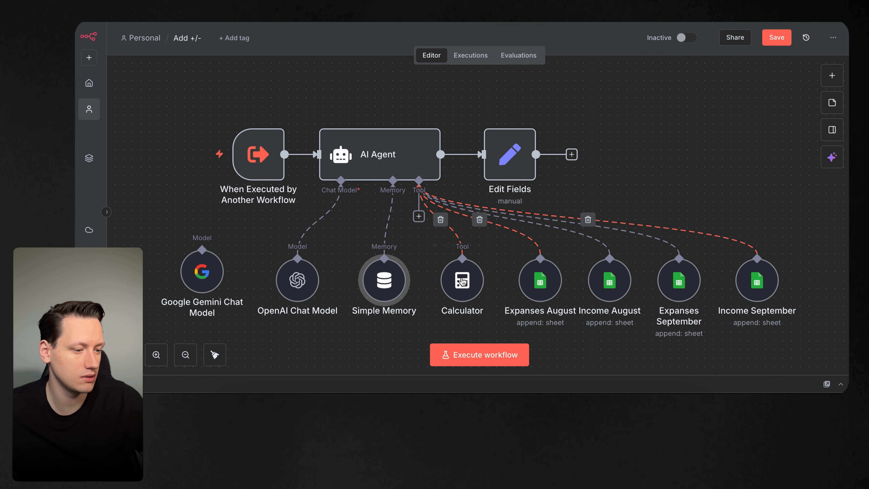
click(468, 287)
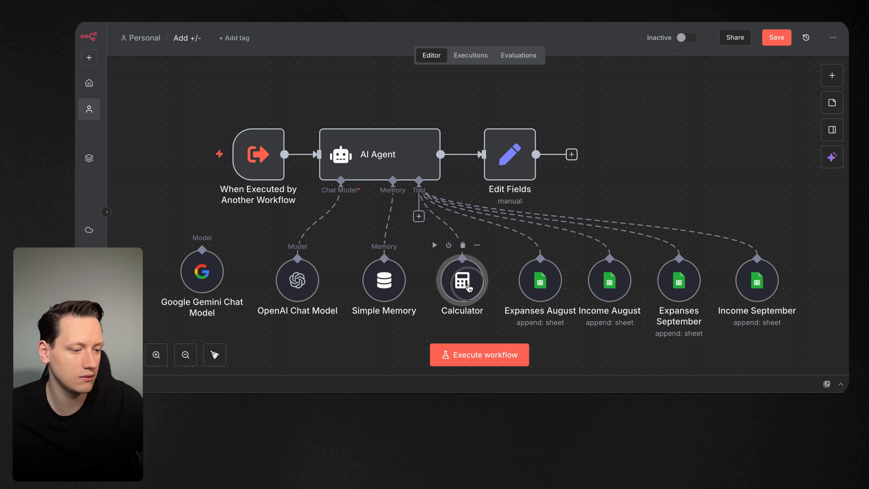
double_click(468, 287)
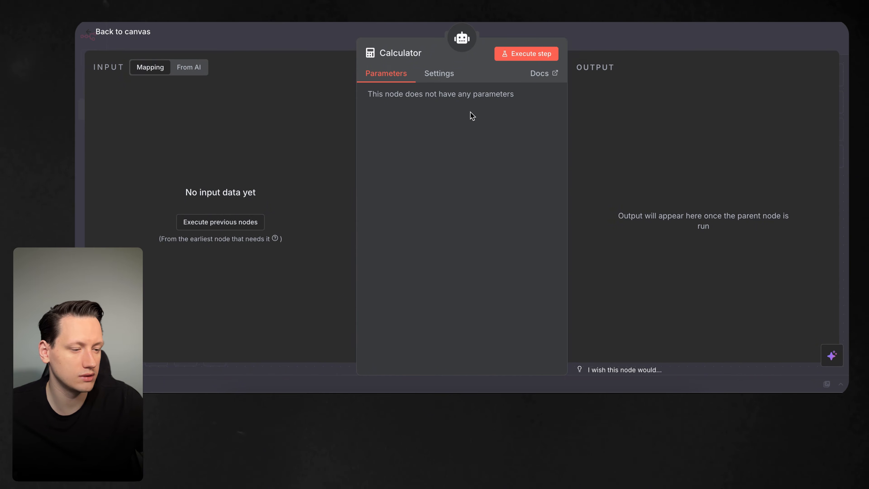
click(134, 38)
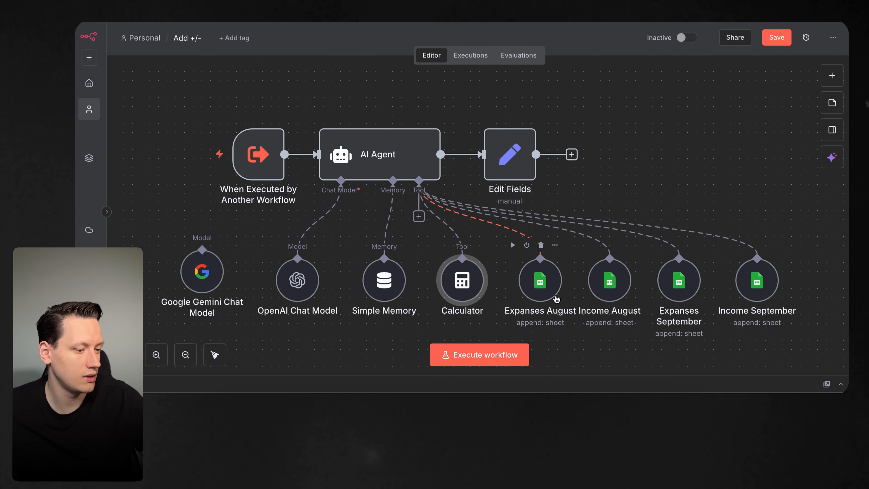
- Examine the Expanses August tool's available operations, its document and sheet, and the columns it sends
double_click(544, 296)
click(419, 195)
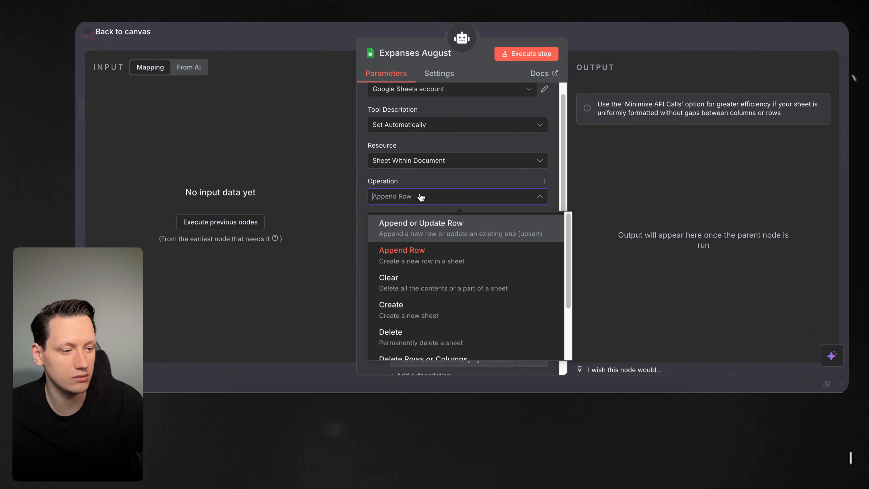
click(421, 187)
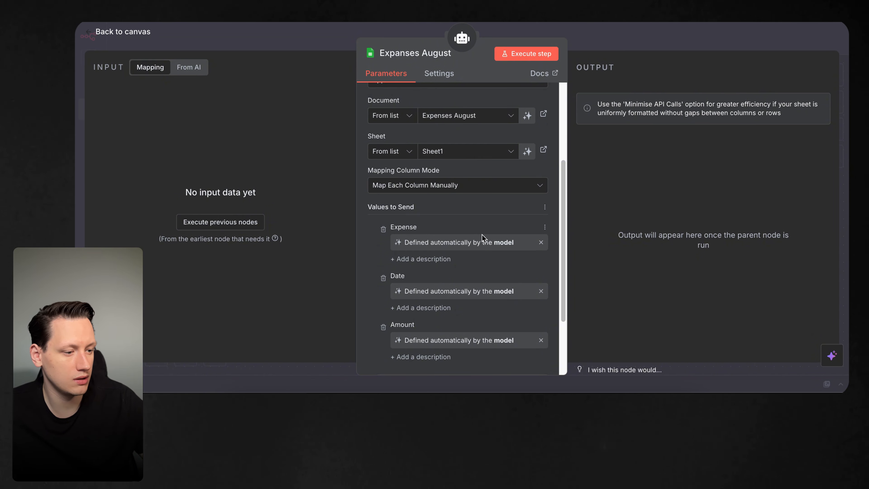
scroll(452, 219, down, 1)
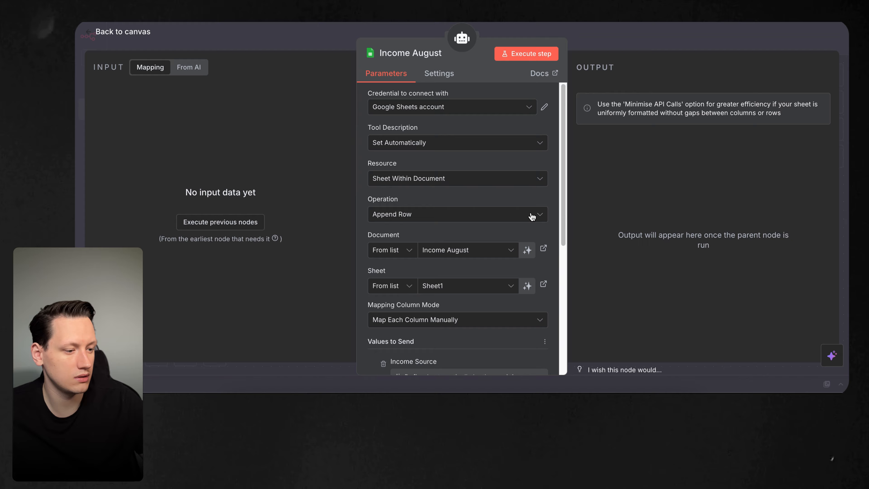
- Review the Income August tool's operation, document, sheet and column mapping, and return to the canvas
scroll(510, 160, down, 5)
scroll(507, 170, up, 5)
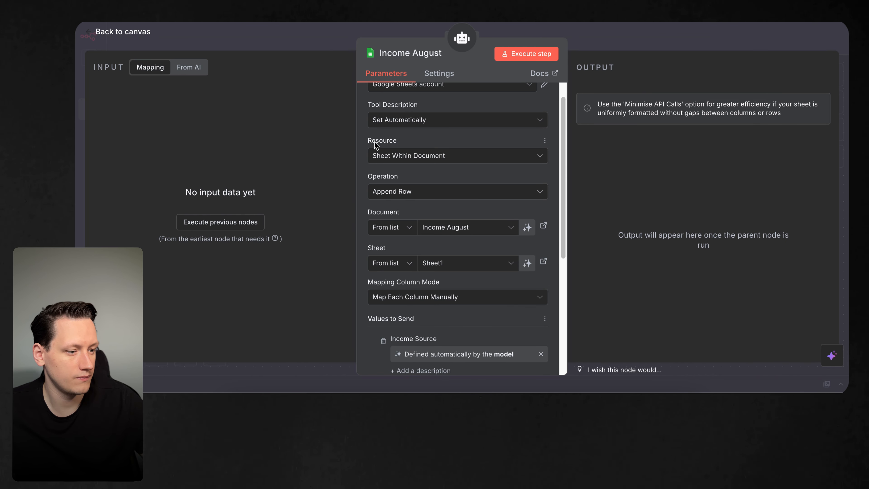
drag(374, 177, 410, 182)
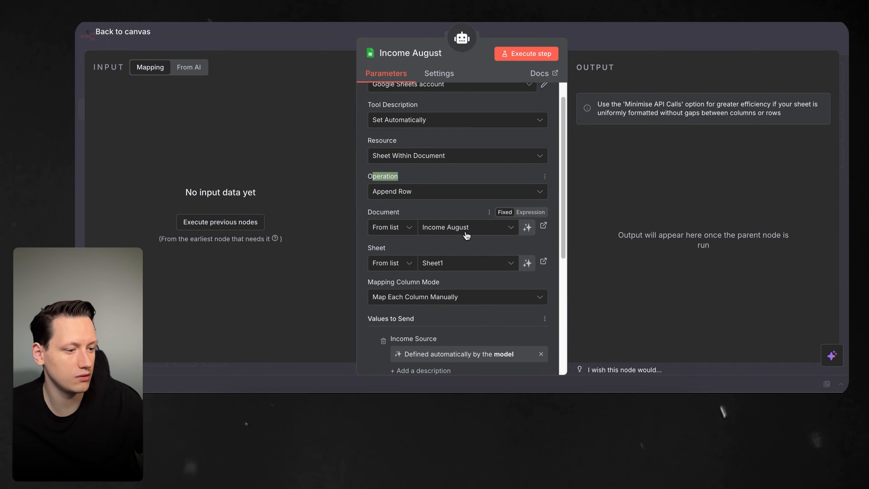
scroll(430, 237, down, 1)
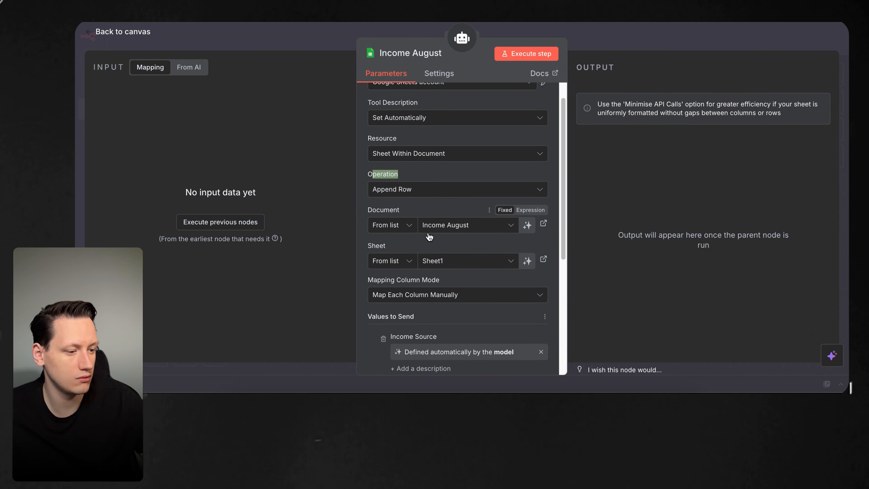
scroll(430, 237, down, 3)
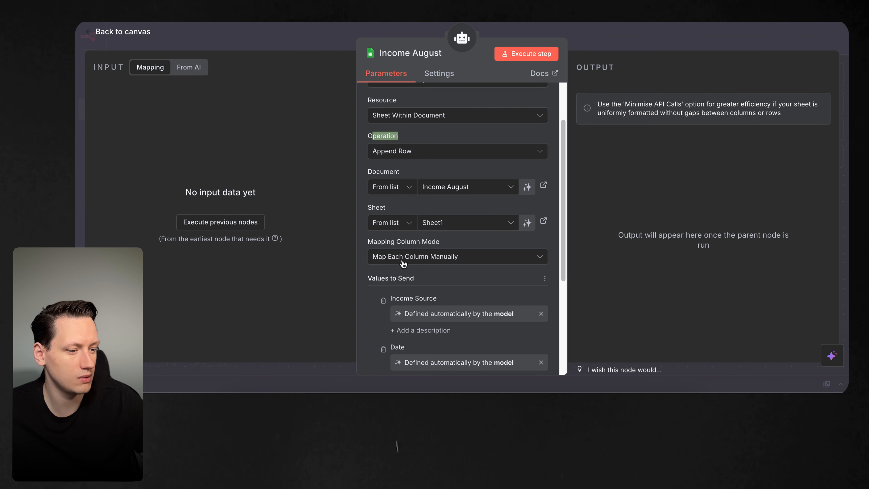
key(Escape)
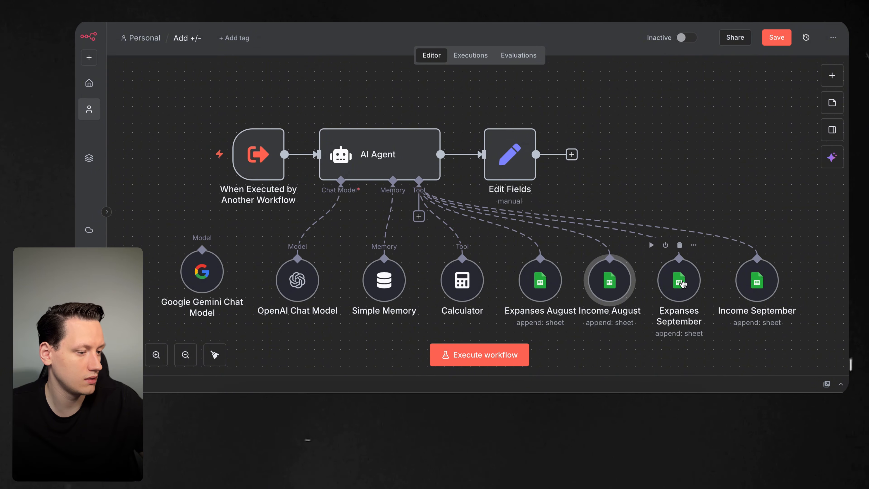
- Check the Expanses September tool's sheet and column mapping, and open the Edit Fields node
double_click(679, 279)
scroll(418, 171, down, 5)
scroll(450, 161, up, 2)
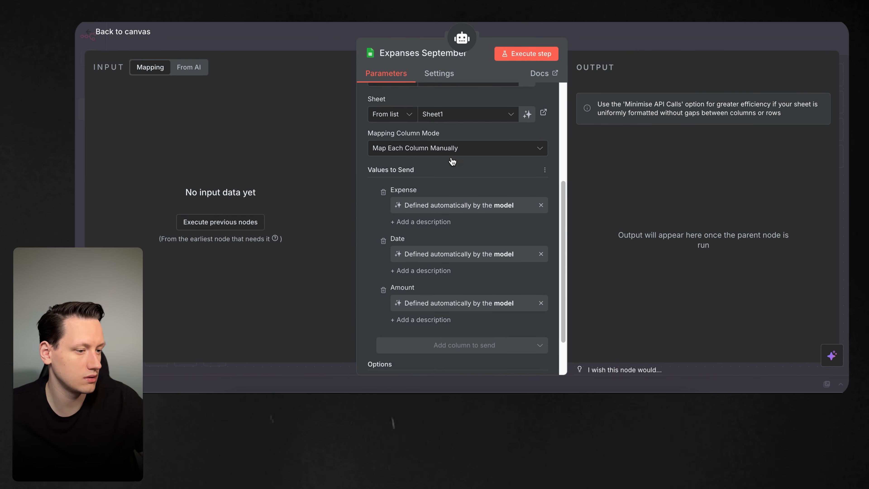
click(148, 36)
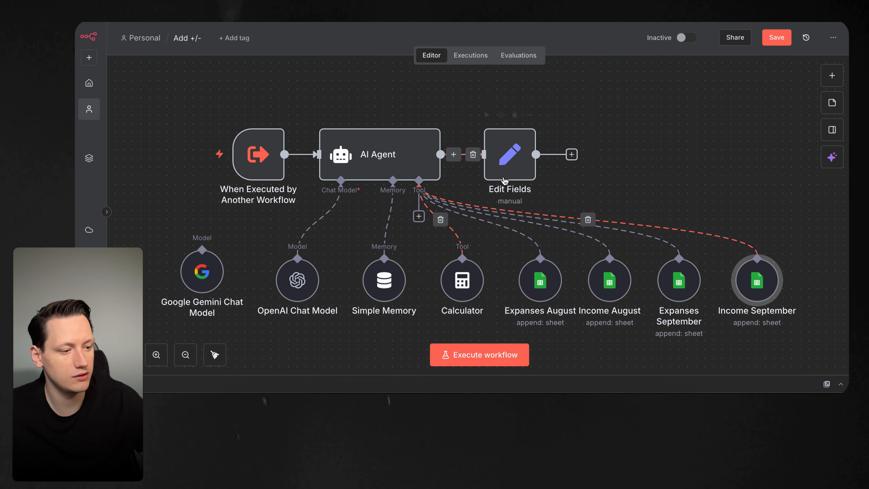
double_click(512, 167)
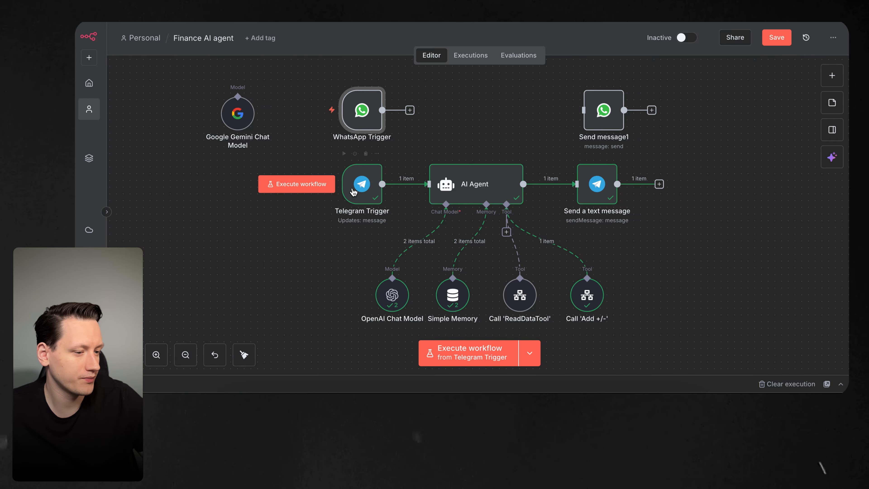
- In the Finance AI agent workflow, inspect the AI Agent's Telegram Trigger input and how its text field feeds the user message prompt
double_click(361, 183)
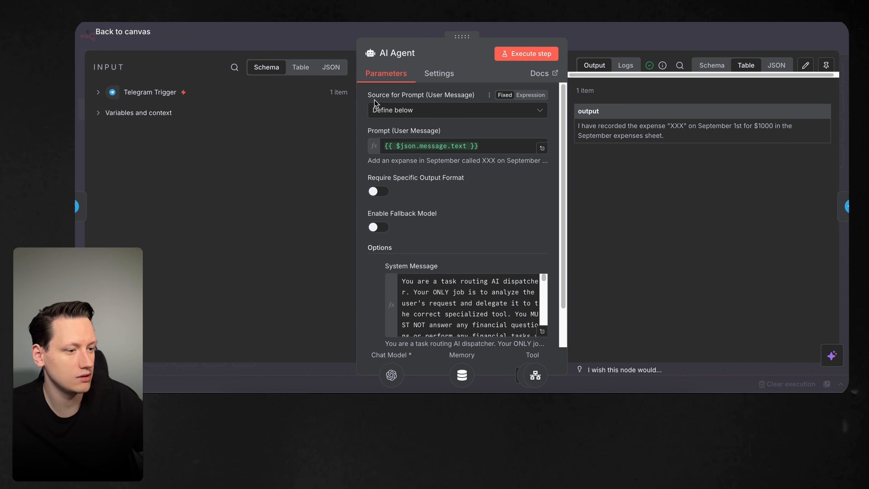
click(98, 92)
scroll(240, 240, down, 2)
scroll(427, 137, down, 1)
triple_click(427, 133)
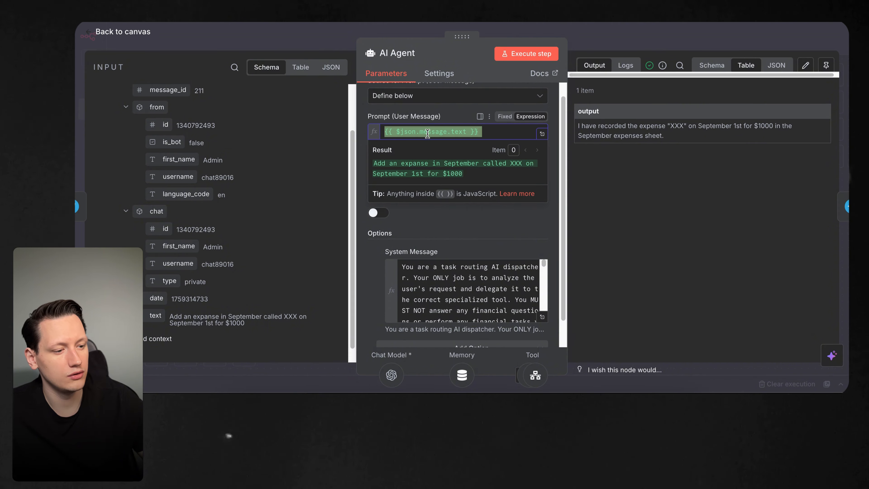
click(497, 132)
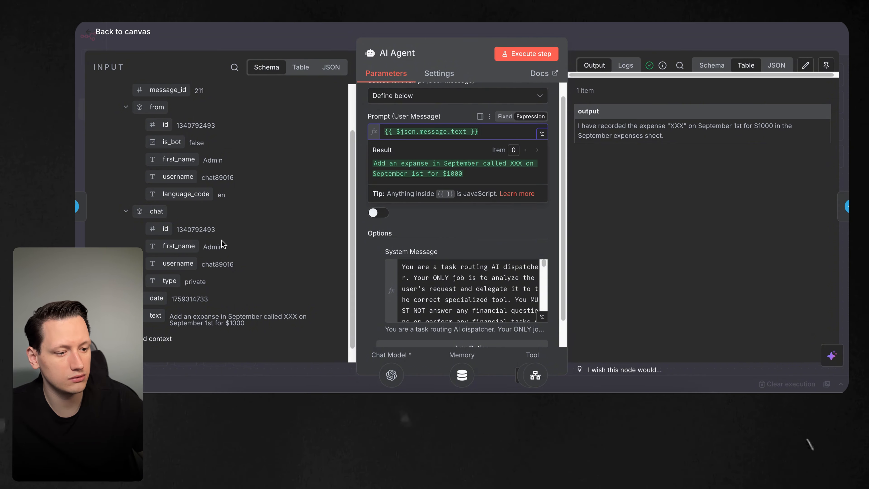
drag(143, 319, 182, 318)
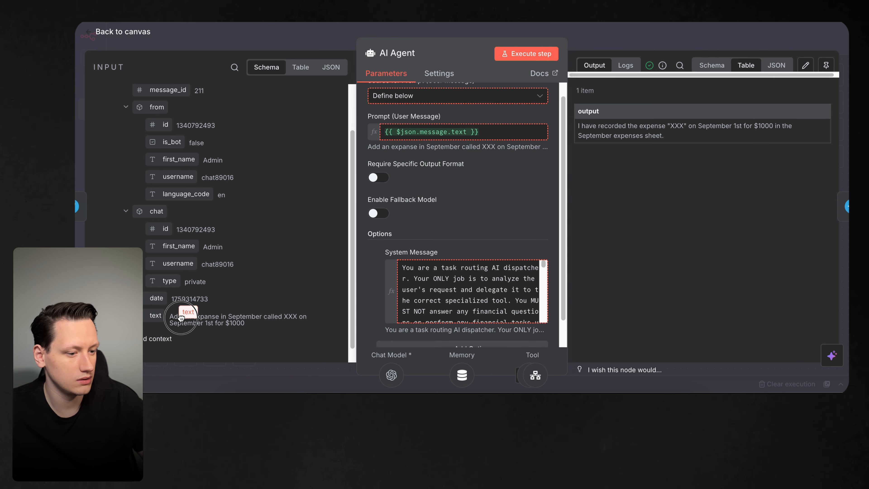
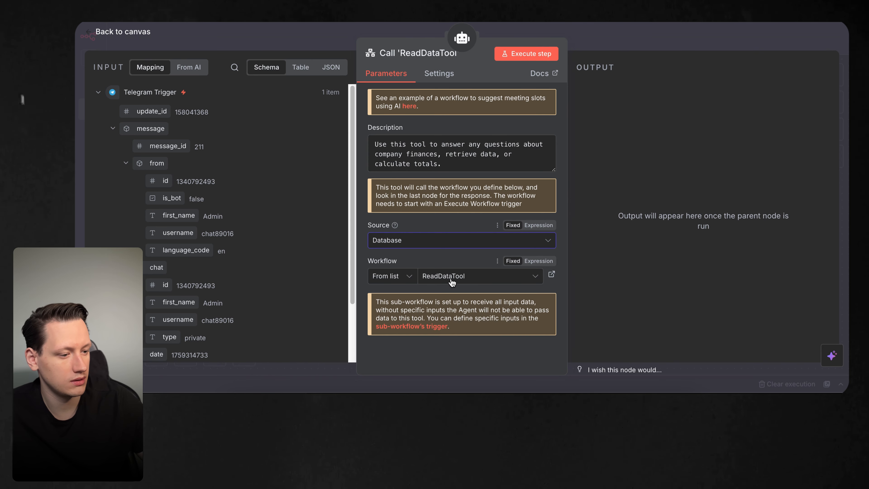
- Align the Call 'Add +/-' node with the other tool nodes and choose Add +/- as the workflow it calls
click(122, 33)
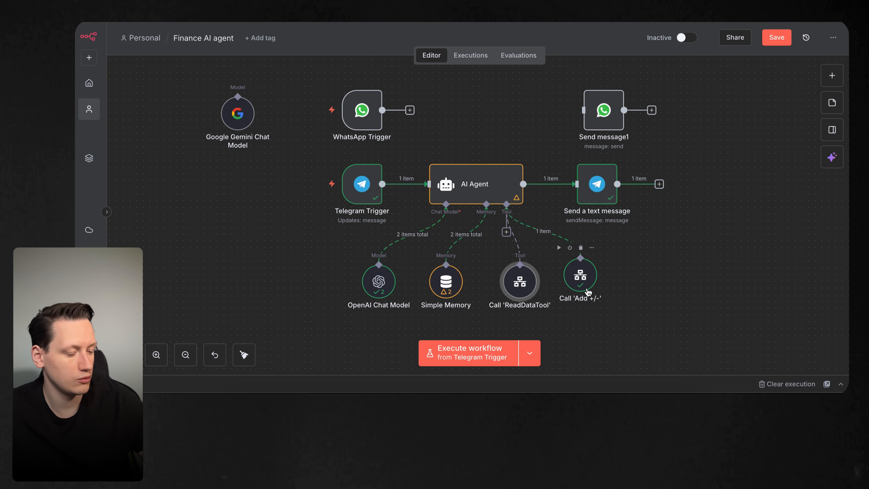
drag(585, 280, 593, 286)
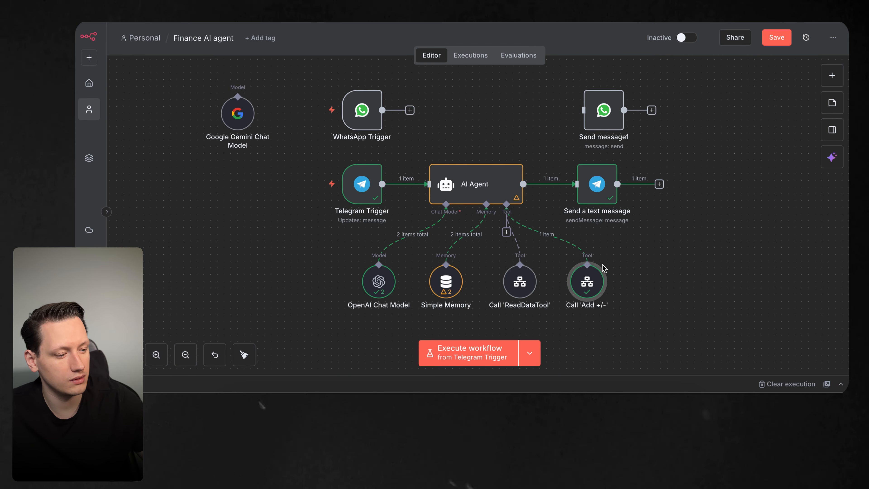
double_click(589, 290)
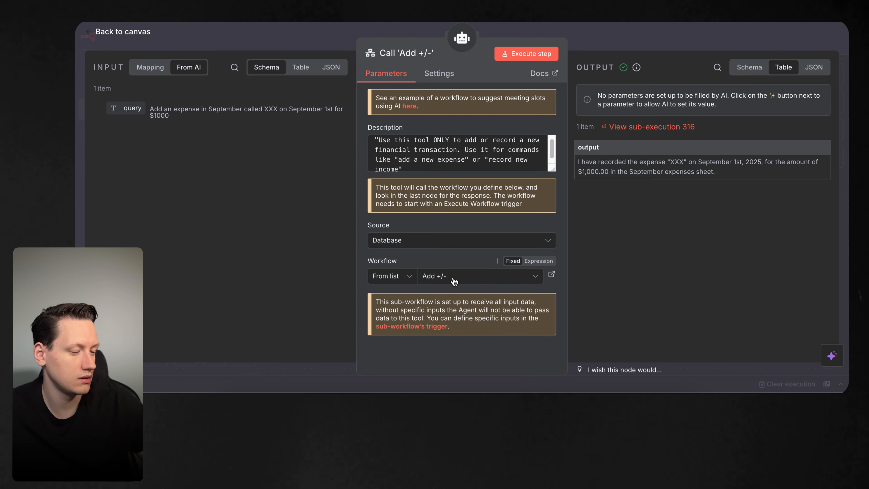
click(435, 278)
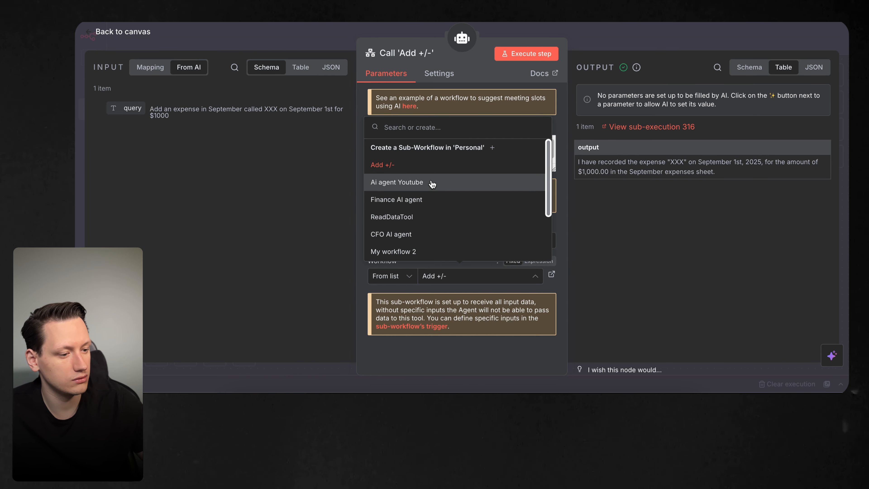
click(436, 170)
key(Escape)
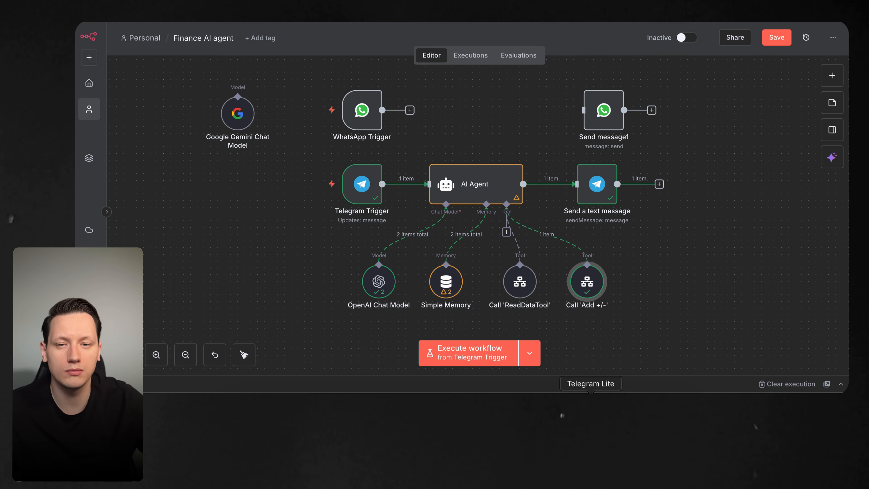
- Send "What was the biggest expanse in September?" to the bot in Telegram Lite and execute the workflow from the Telegram Trigger
click(591, 401)
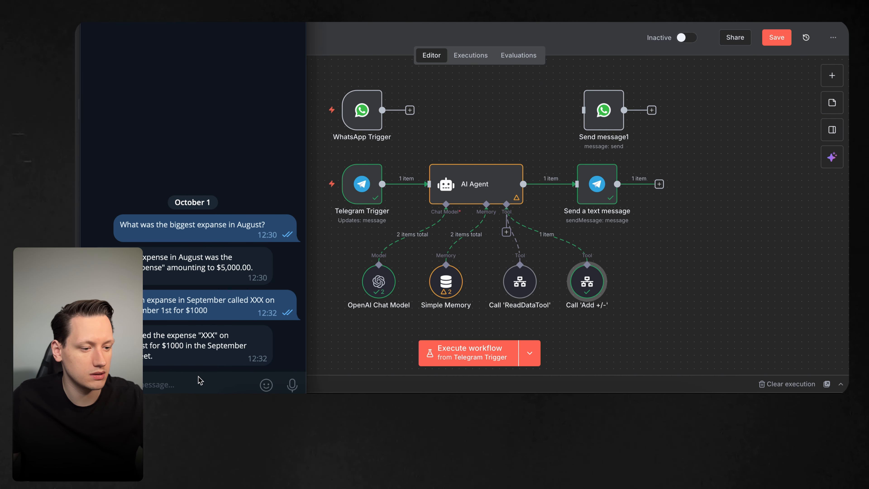
text(What was the biggest expanse in August?)
key(Left)
key(BackSpace)
key(BackSpace)
key(BackSpace)
key(BackSpace)
key(BackSpace)
key(BackSpace)
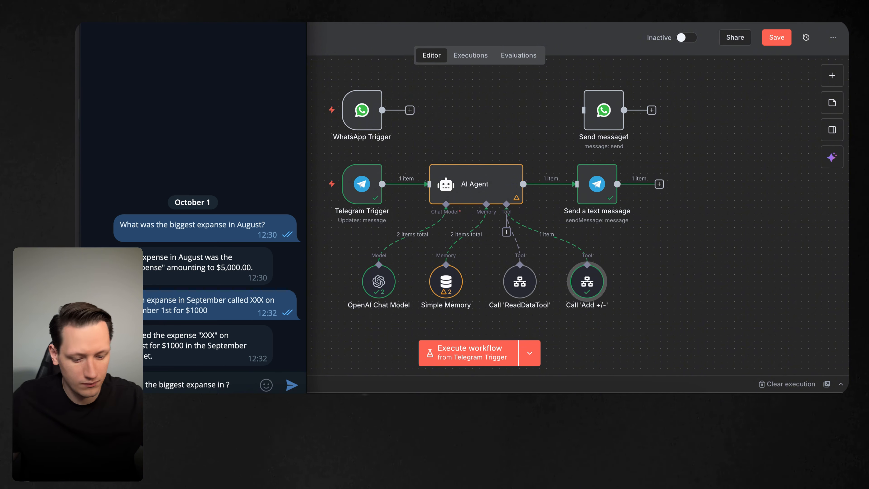
text(September)
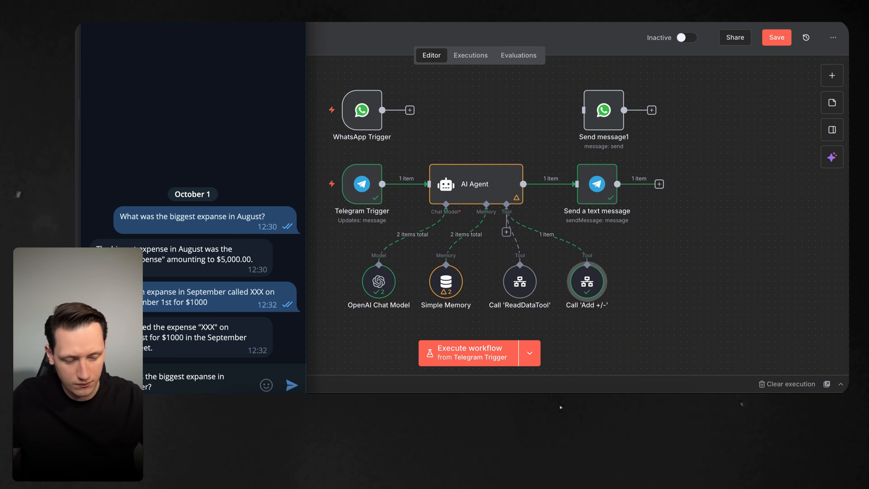
key(Return)
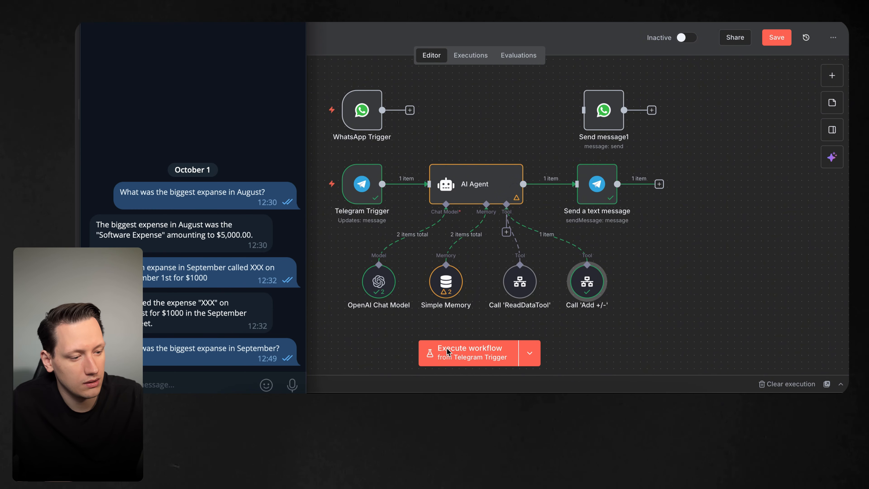
click(453, 353)
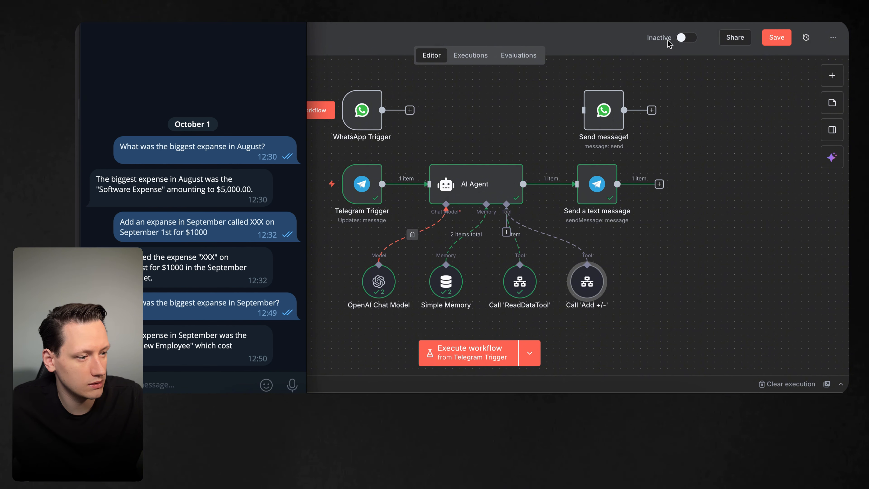
- Activate the Finance AI agent workflow and resend the September biggest-expanse question in the Telegram chat
click(688, 38)
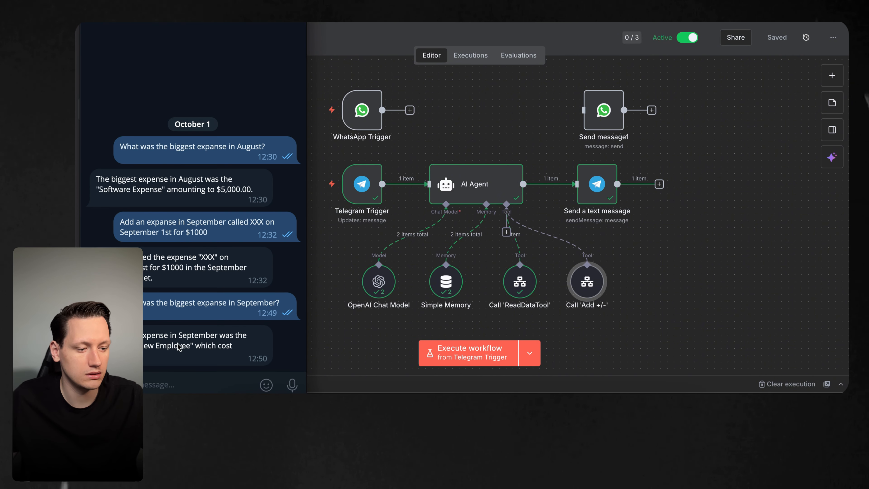
triple_click(191, 303)
key(super+c)
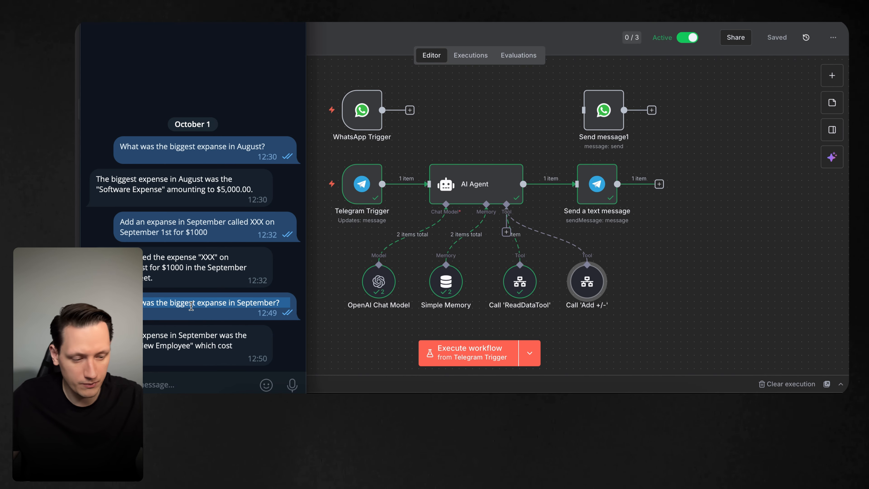
click(165, 382)
key(super+v)
key(Return)
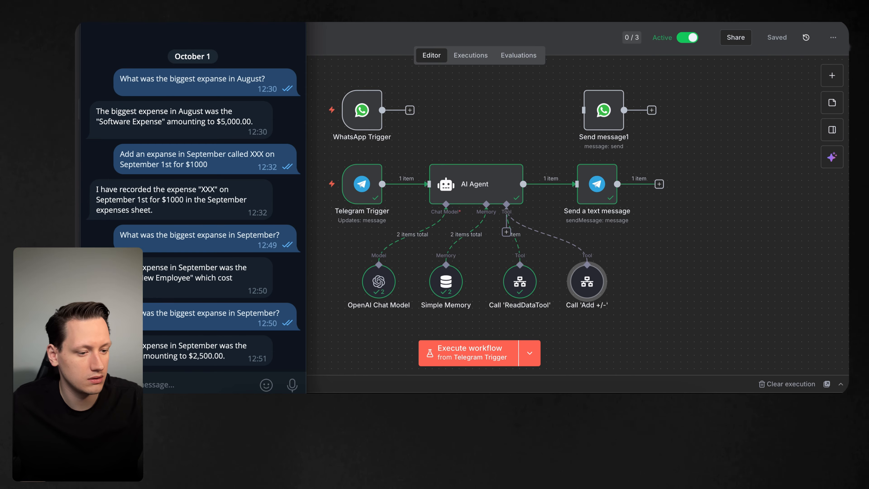
- Send "How much we made from Online Product Sales?" to the bot in the Telegram chat and read its reply
click(210, 380)
text(How much we made)
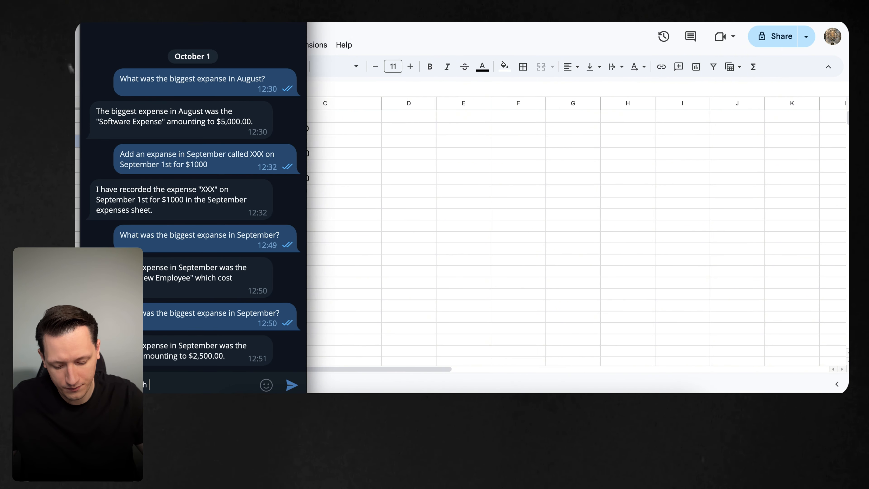
text( from Online Sales)
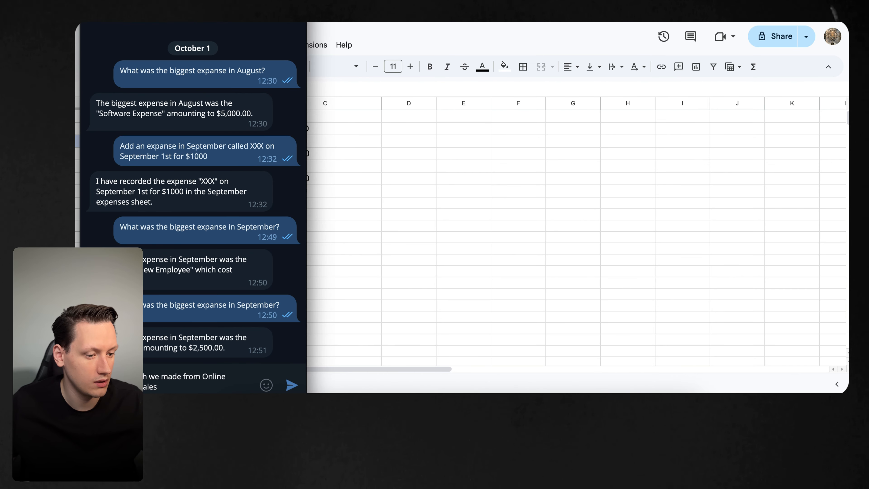
text(?)
key(Return)
drag(168, 335, 132, 334)
triple_click(131, 334)
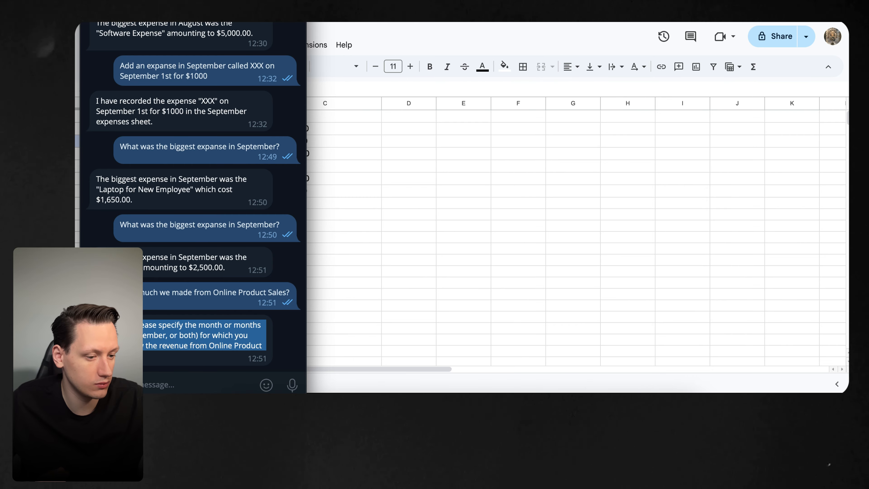
click(132, 335)
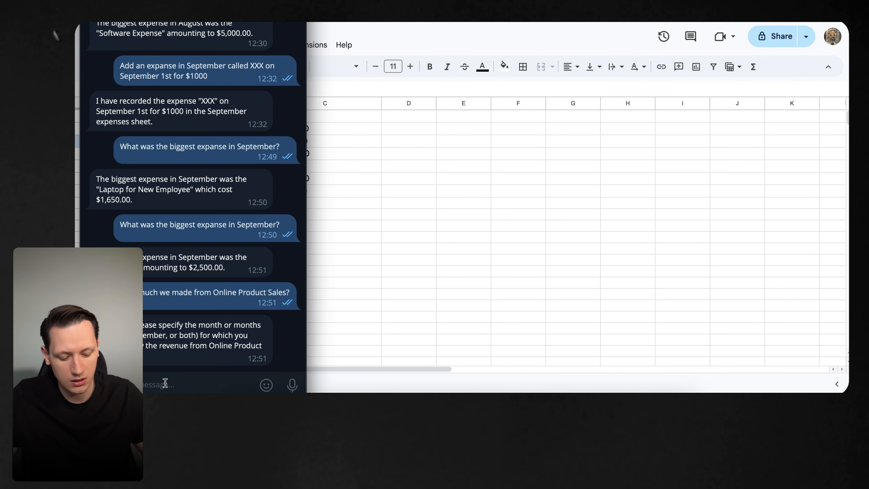
- Answer the bot's follow-up question with "September" and highlight the revenue amount in its reply
text(September)
key(Return)
drag(146, 356, 149, 356)
- Move the Telegram window off the Income September sheet and check the two Online Product Sales rows and their amounts
drag(193, 8, 650, 22)
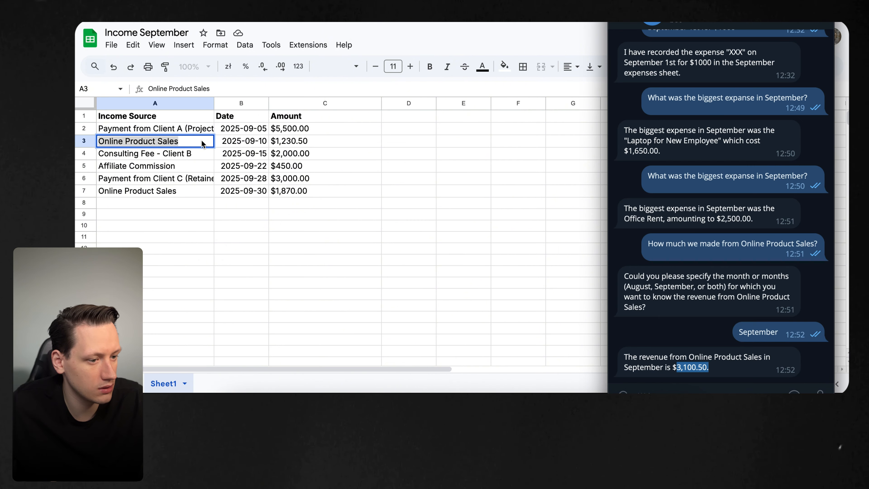
click(84, 142)
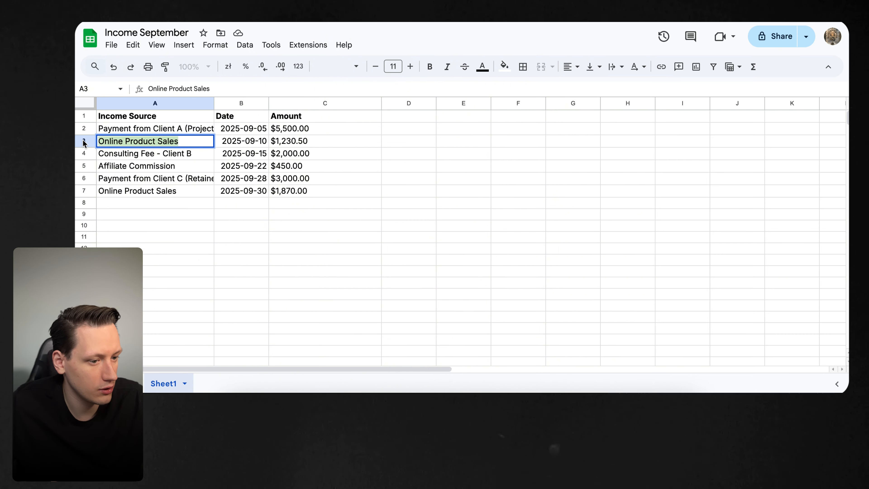
click(83, 191)
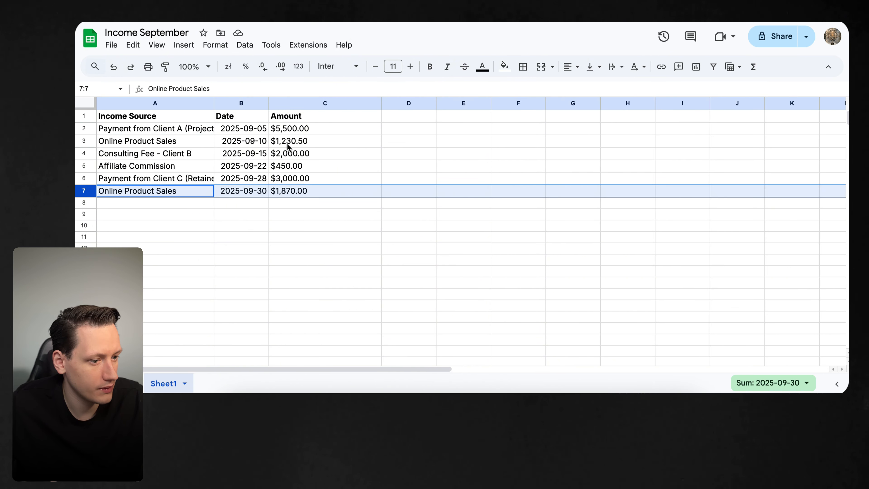
click(84, 142)
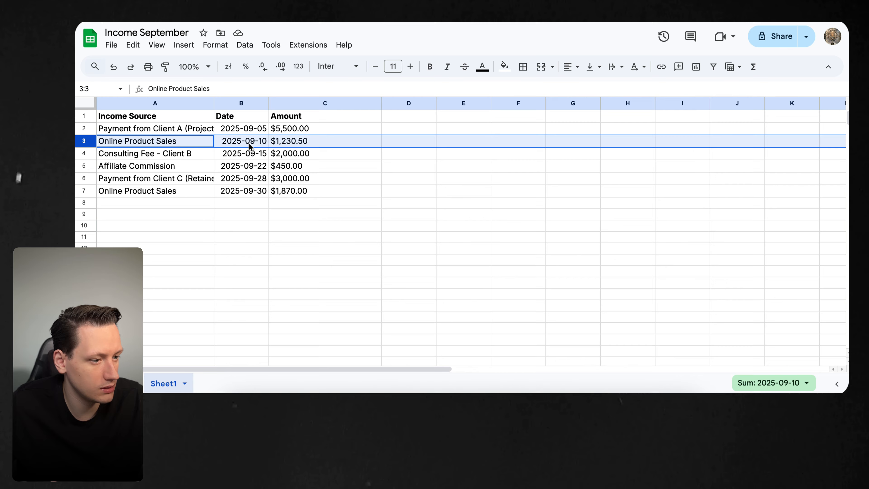
click(295, 142)
click(295, 191)
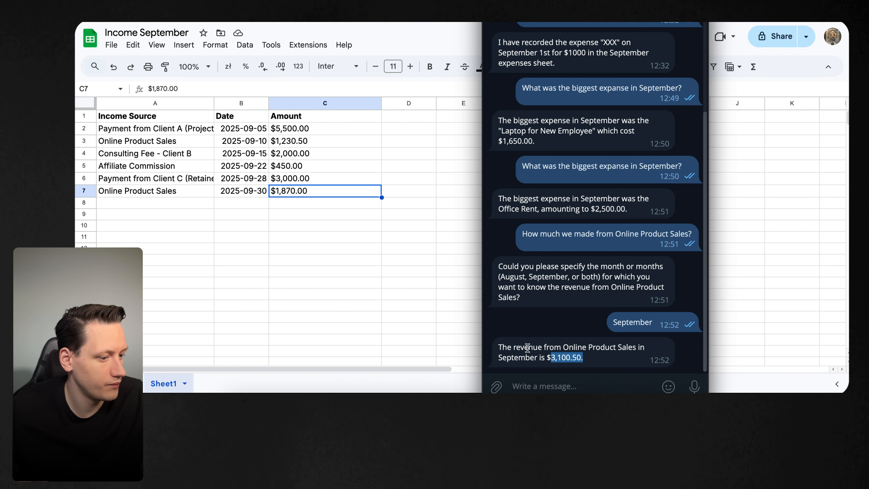
- Send "add an income called XXX from September 1st $5000" to the bot in Telegram and read its reply
click(568, 387)
text(a)
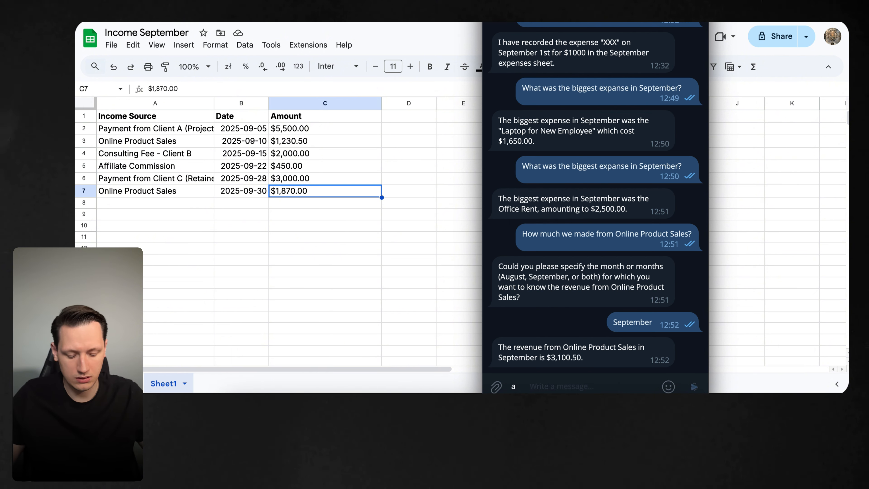
text(dd )
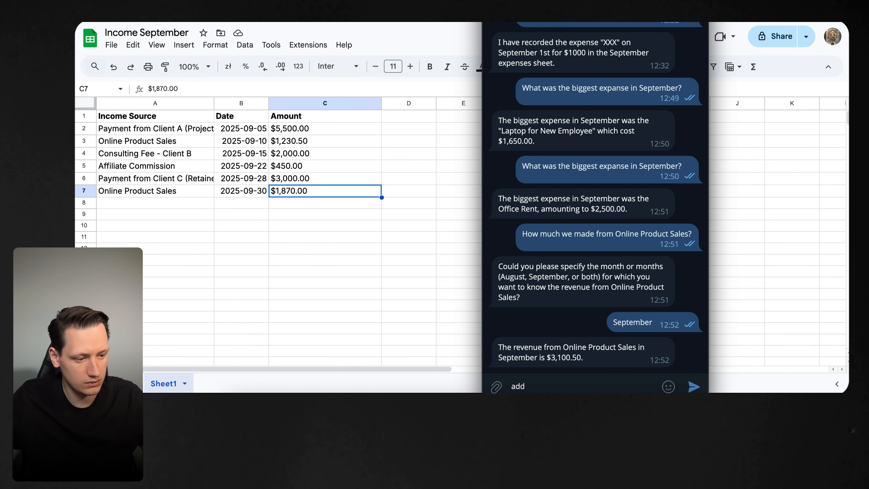
text(an income c)
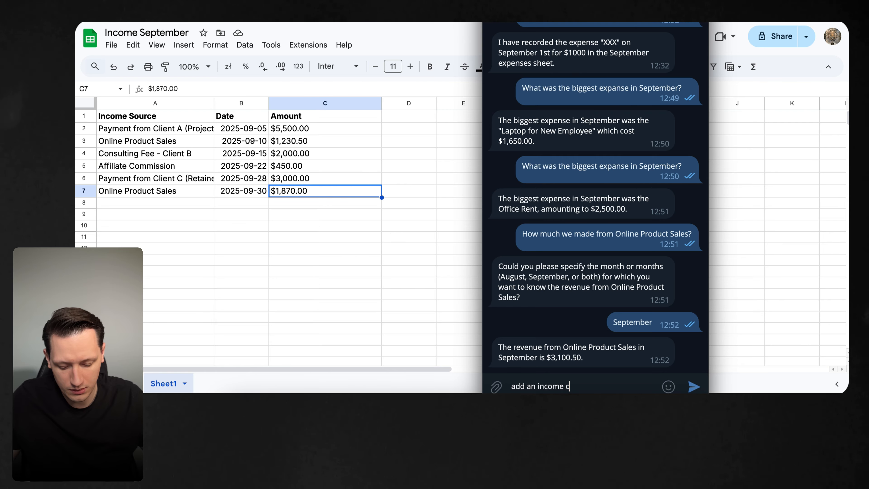
text(alled XXX)
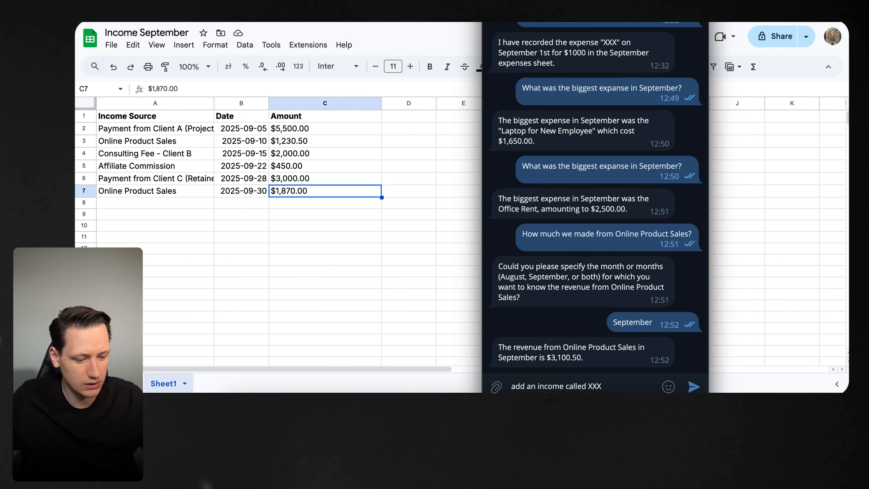
text( from Sep)
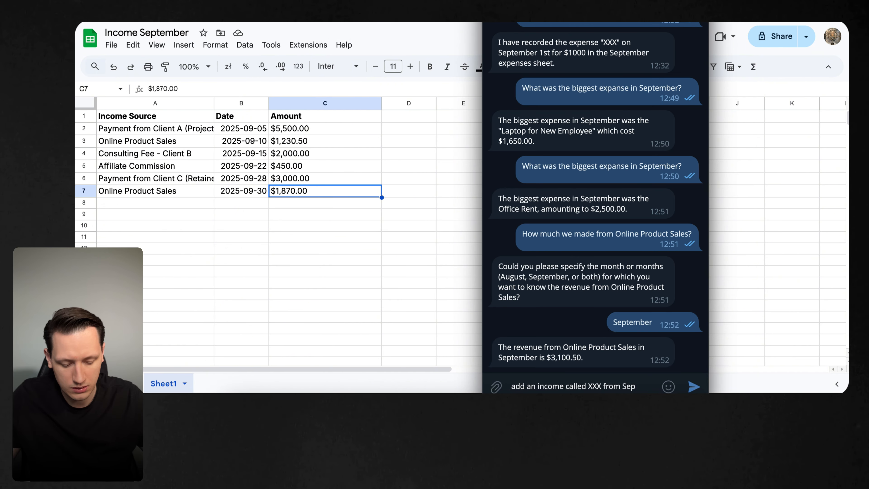
text(temb)
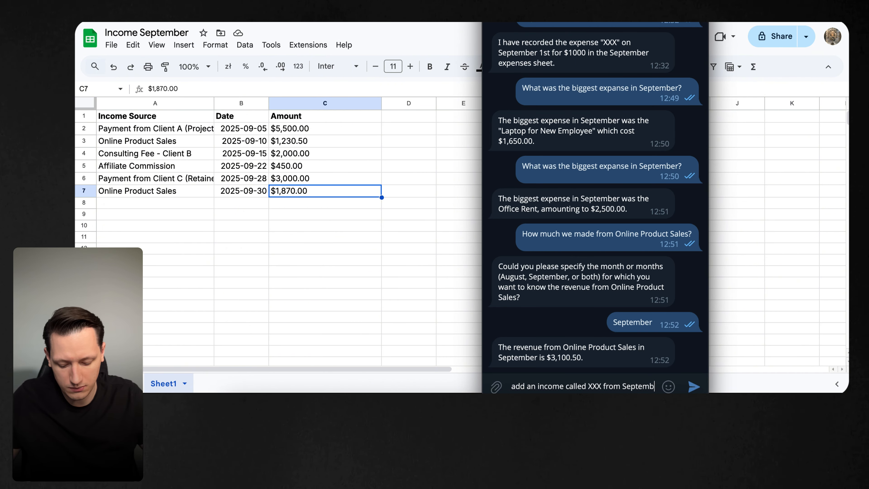
text(er 1st)
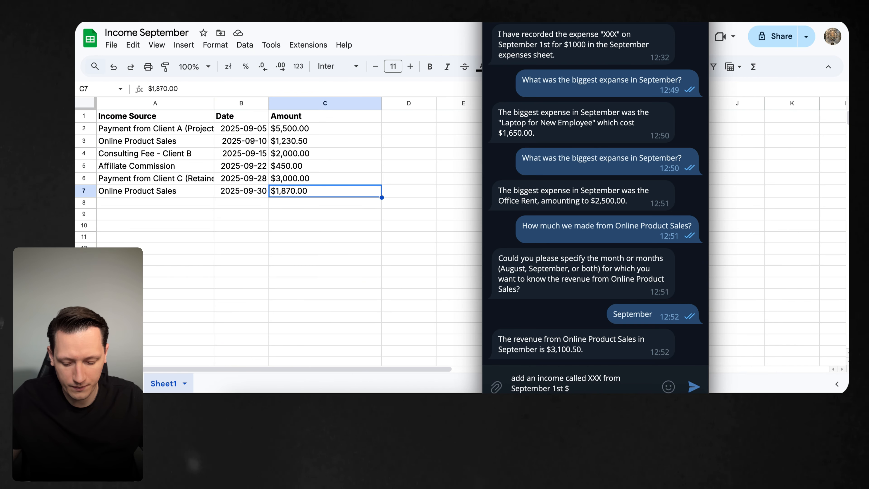
text( $5000)
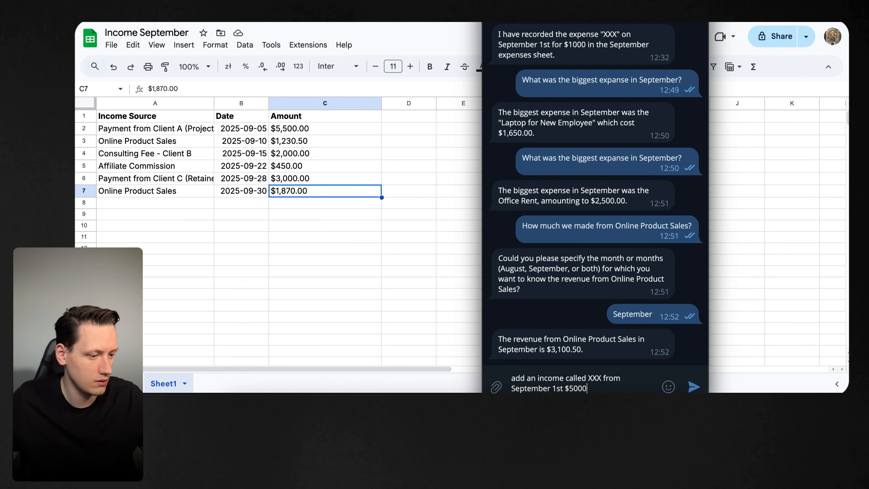
key(Return)
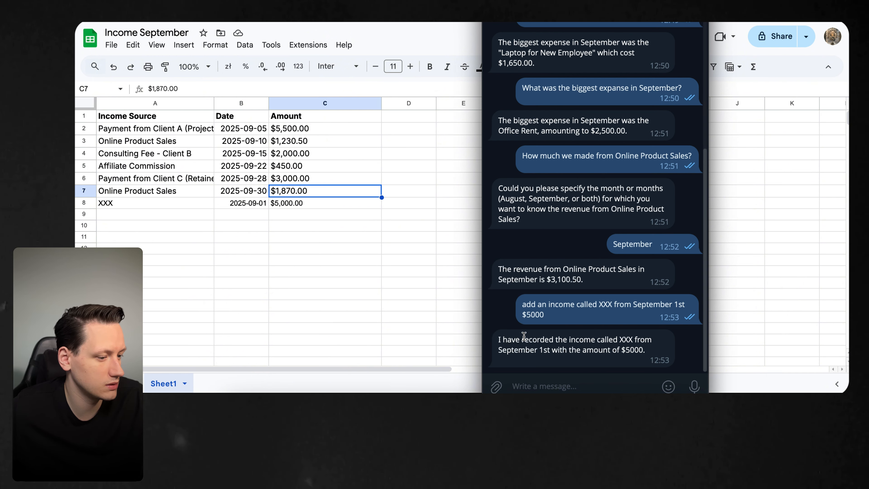
drag(525, 340, 554, 341)
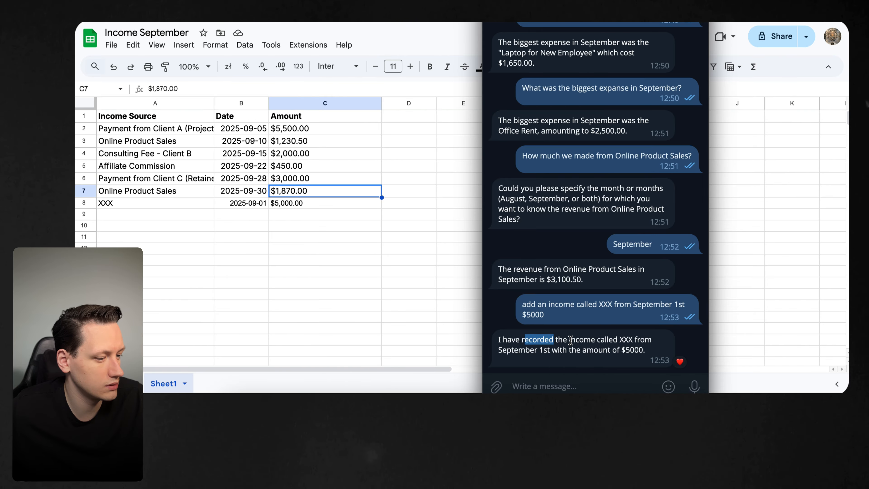